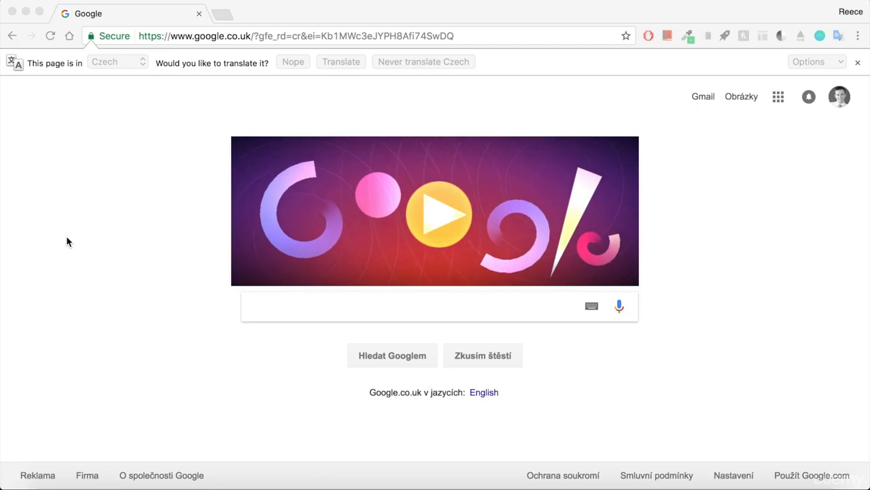
Step: Search Google for 'sublime text' and open the official sublimetext.com site
{"action": "left_click", "coordinate": [291, 300]}
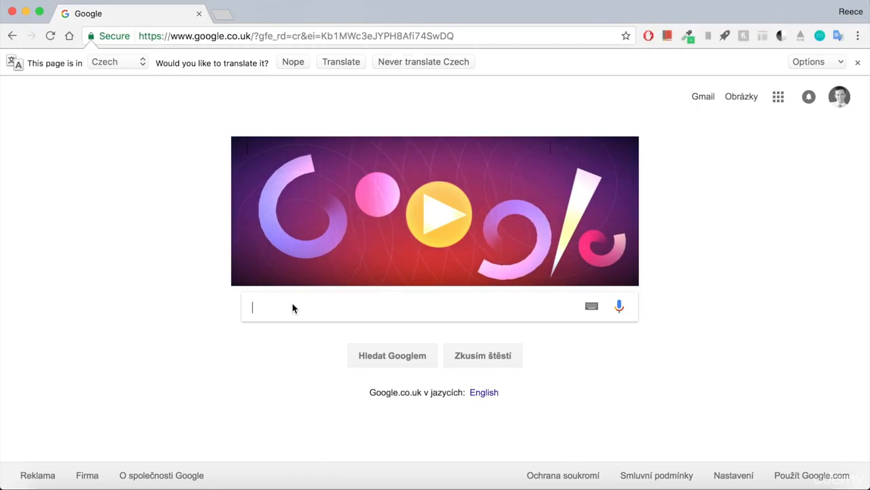
{"action": "type", "text": "sublime text"}
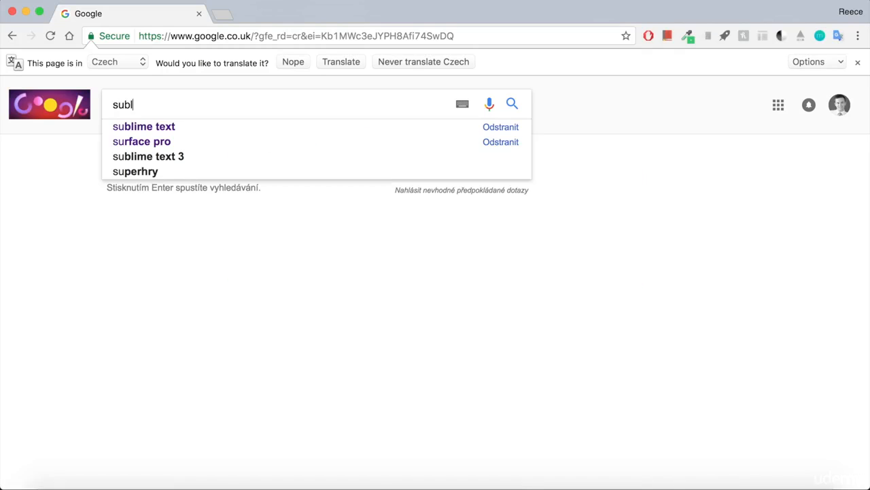
{"action": "key", "text": "Return"}
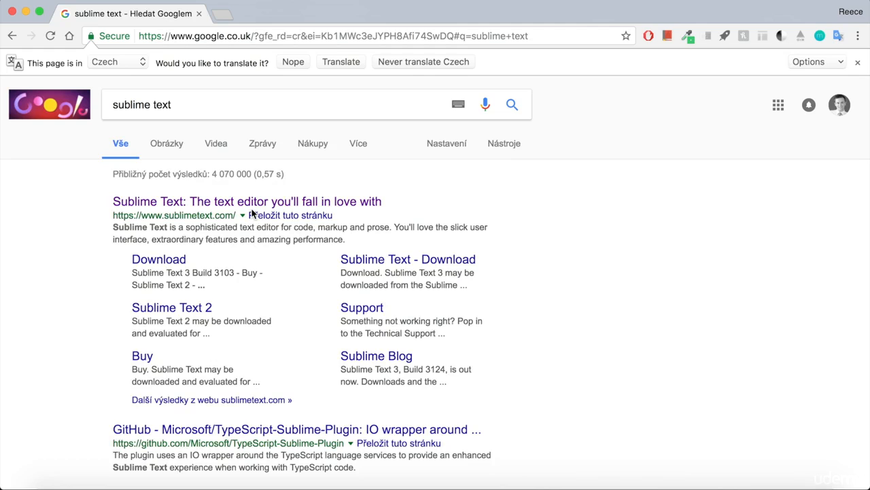
{"action": "left_click", "coordinate": [252, 203]}
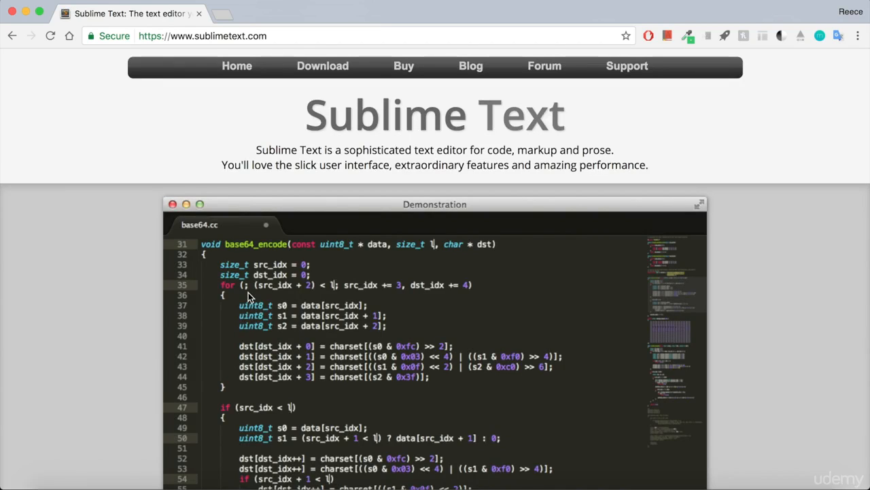
Step: Start the Sublime Text download for OS X, then cancel saving the installer
{"action": "scroll", "coordinate": [248, 297], "scroll_direction": "down", "scroll_amount": 5}
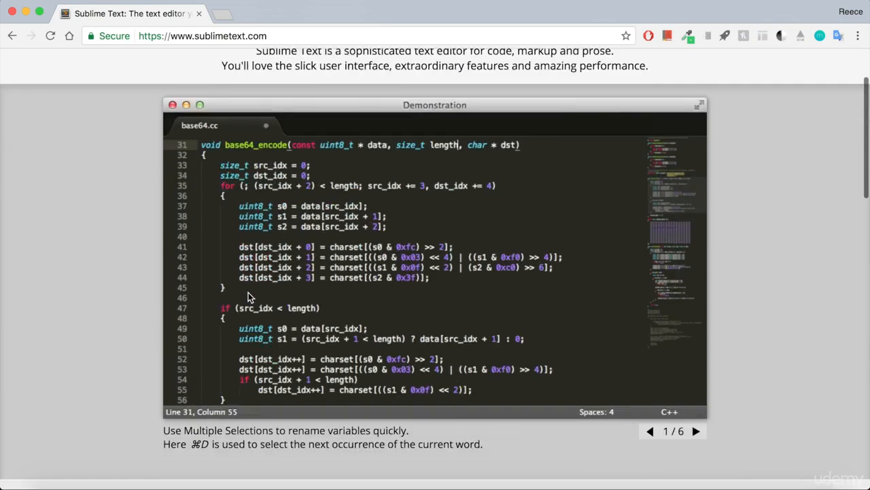
{"action": "scroll", "coordinate": [248, 297], "scroll_direction": "up", "scroll_amount": 3}
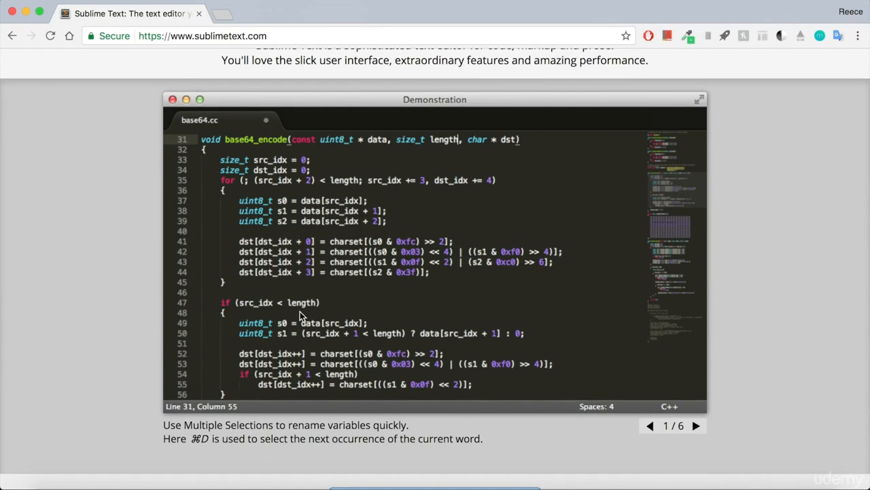
{"action": "scroll", "coordinate": [394, 316], "scroll_direction": "down", "scroll_amount": 3}
{"action": "scroll", "coordinate": [394, 316], "scroll_direction": "up", "scroll_amount": 5}
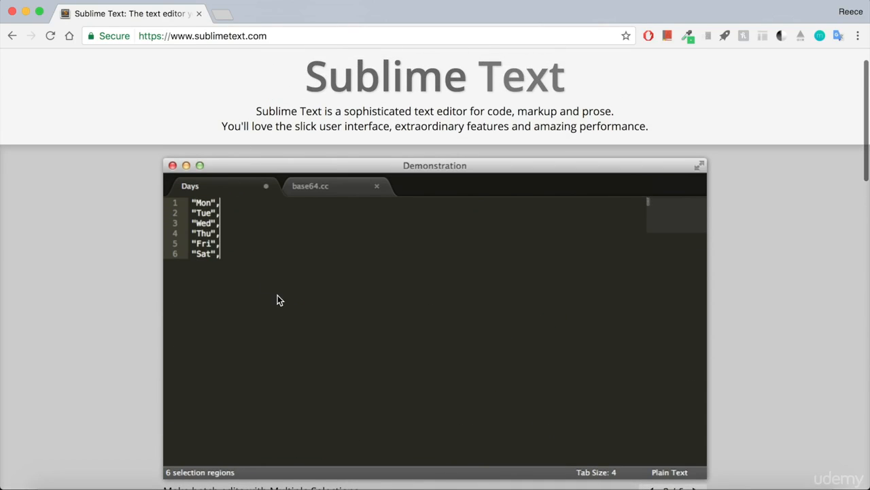
{"action": "scroll", "coordinate": [339, 283], "scroll_direction": "down", "scroll_amount": 5}
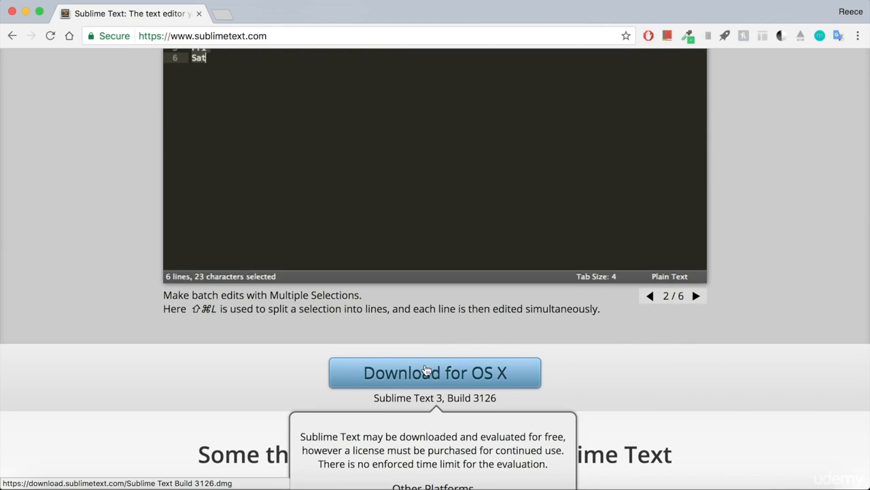
{"action": "scroll", "coordinate": [424, 373], "scroll_direction": "up", "scroll_amount": 1}
{"action": "left_click", "coordinate": [419, 398]}
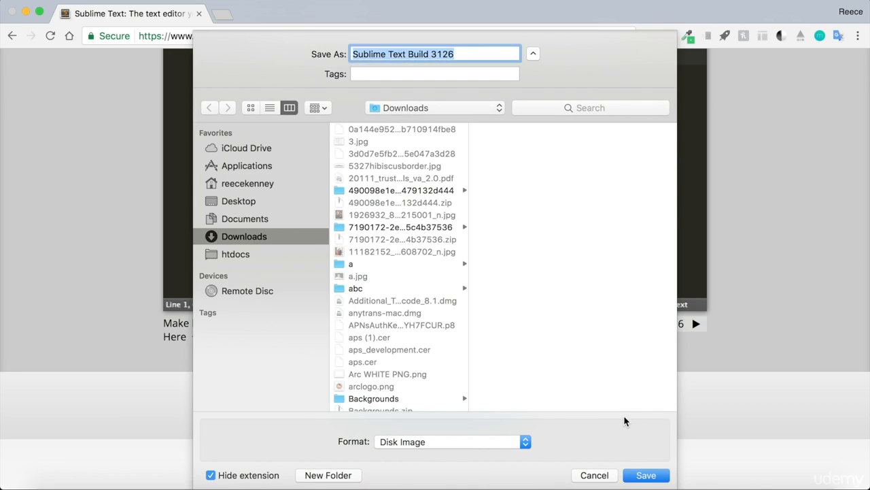
{"action": "left_click", "coordinate": [582, 478]}
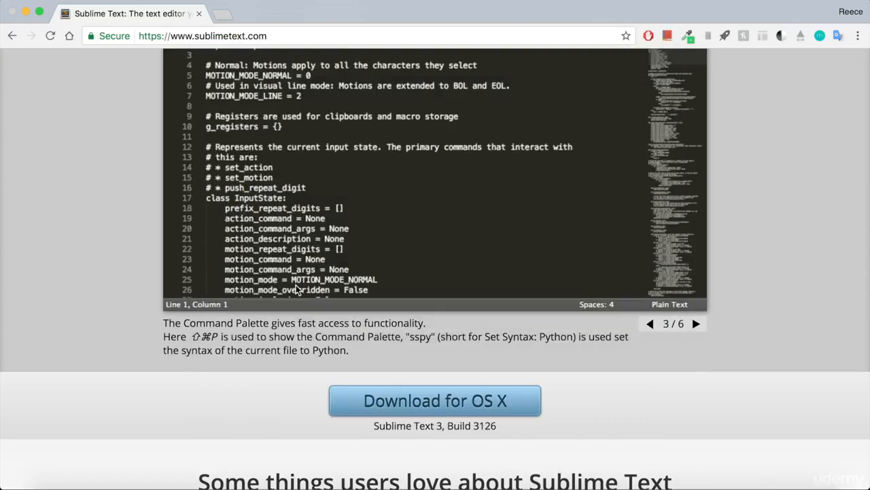
Step: Launch Sublime Text 2
{"action": "scroll", "coordinate": [408, 340], "scroll_direction": "up", "scroll_amount": 3}
{"action": "scroll", "coordinate": [296, 285], "scroll_direction": "down", "scroll_amount": 2}
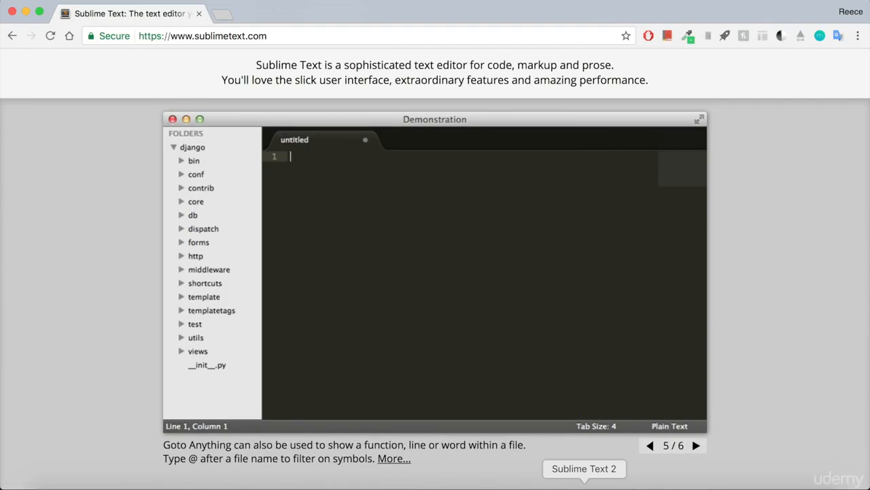
{"action": "left_click", "coordinate": [585, 487]}
Step: Narrow the Sublime Text 2 window, type and delete test text, then close the untitled window
{"action": "left_click_drag", "start_coordinate": [44, 73], "coordinate": [157, 80]}
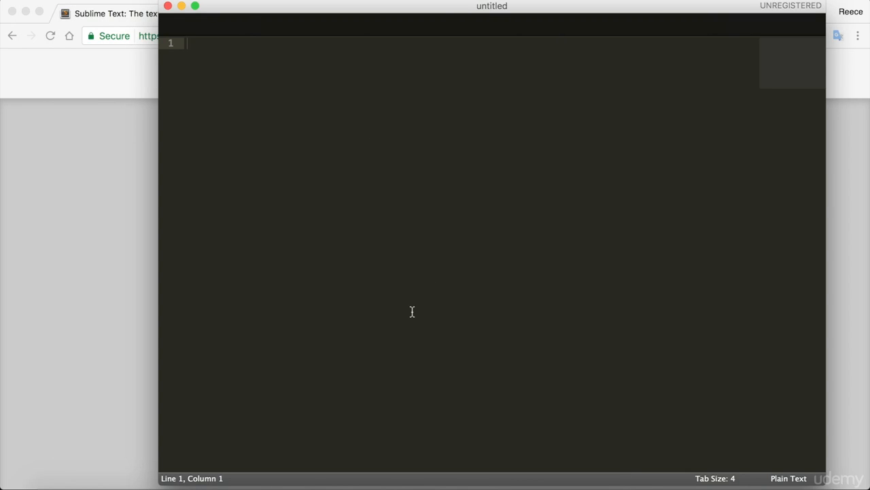
{"action": "type", "text": "itjhvjkhv"}
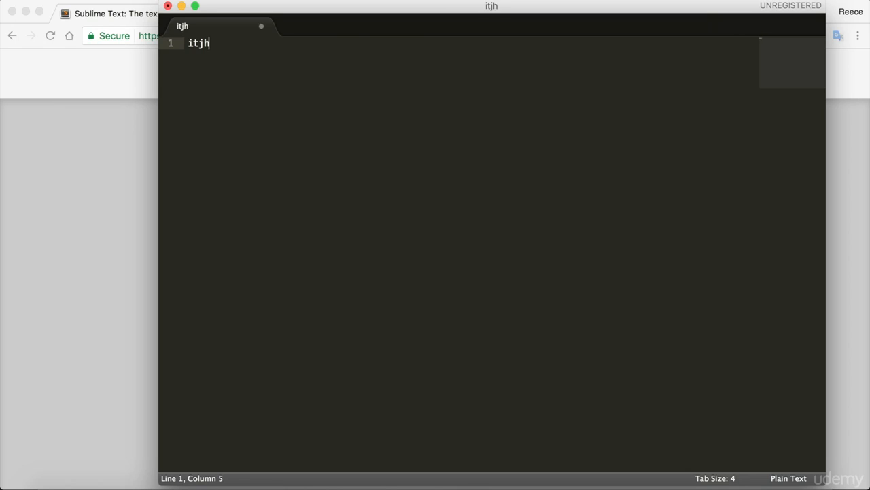
{"action": "key", "text": "BackSpace"}
{"action": "key", "text": "BackSpace"}
{"action": "key", "text": "BackSpace"}
{"action": "key", "text": "BackSpace"}
{"action": "key", "text": "BackSpace"}
{"action": "key", "text": "BackSpace"}
{"action": "key", "text": "BackSpace"}
{"action": "key", "text": "BackSpace"}
{"action": "key", "text": "BackSpace"}
{"action": "left_click", "coordinate": [168, 6]}
{"action": "left_click", "coordinate": [262, 35]}
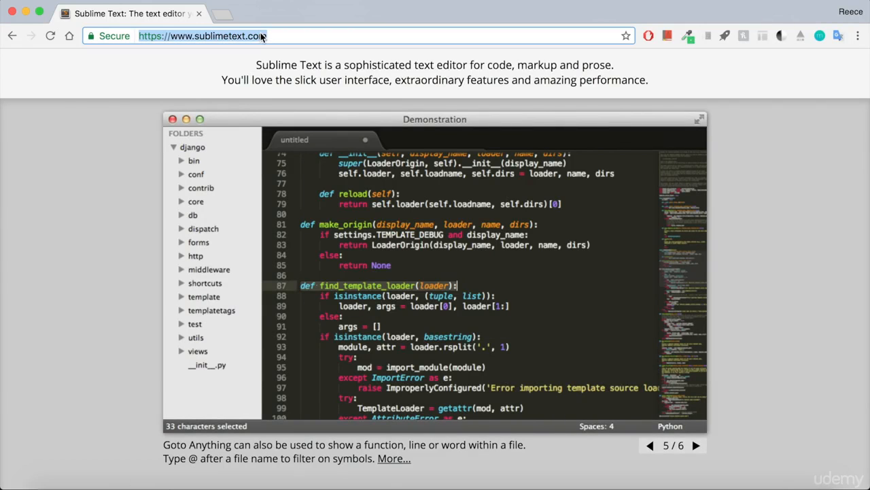
Step: Search for 'xampp' and open the 'XAMPP Installers and Downloads for Apache Friends' result
{"action": "type", "text": "xa"}
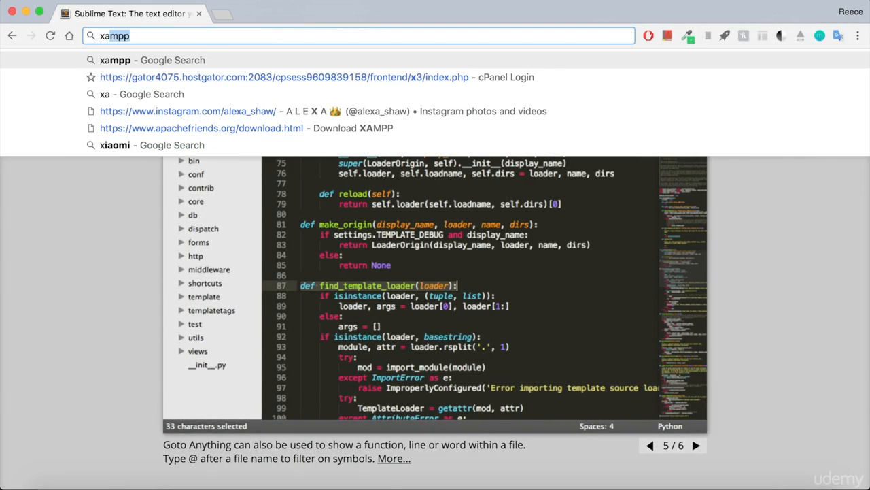
{"action": "key", "text": "Return"}
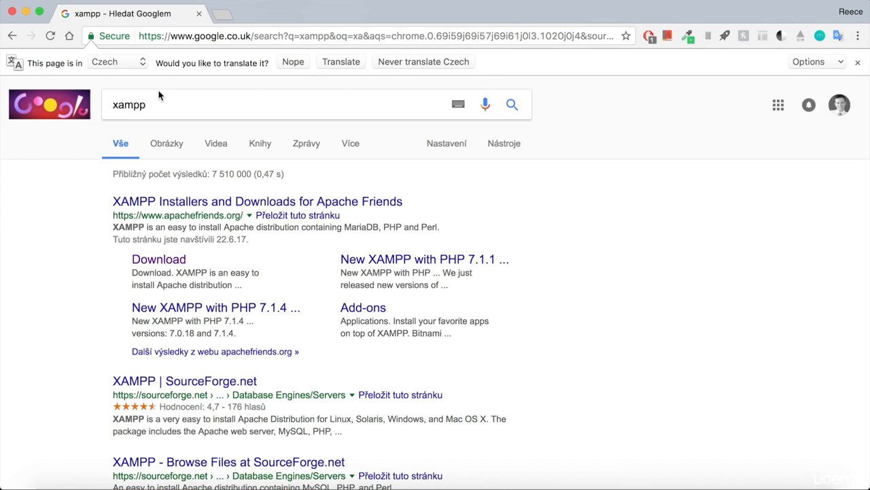
{"action": "double_click", "coordinate": [157, 101]}
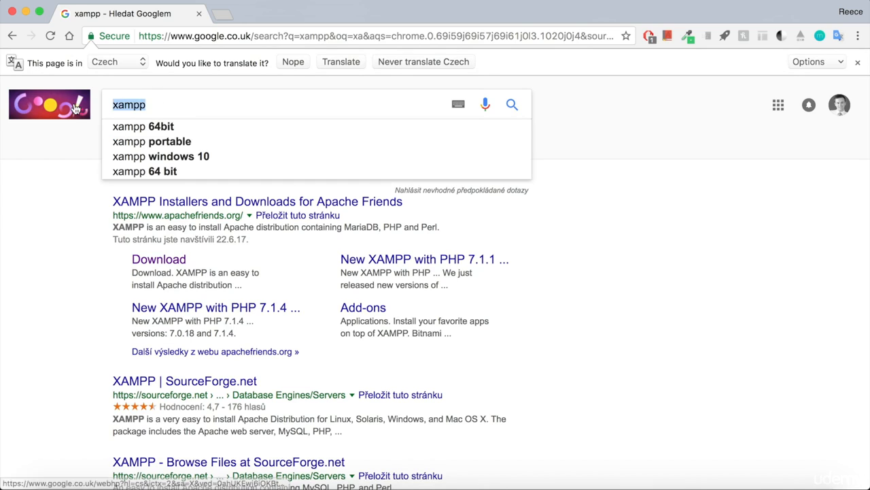
{"action": "left_click", "coordinate": [49, 228]}
{"action": "double_click", "coordinate": [128, 104]}
{"action": "left_click", "coordinate": [56, 221]}
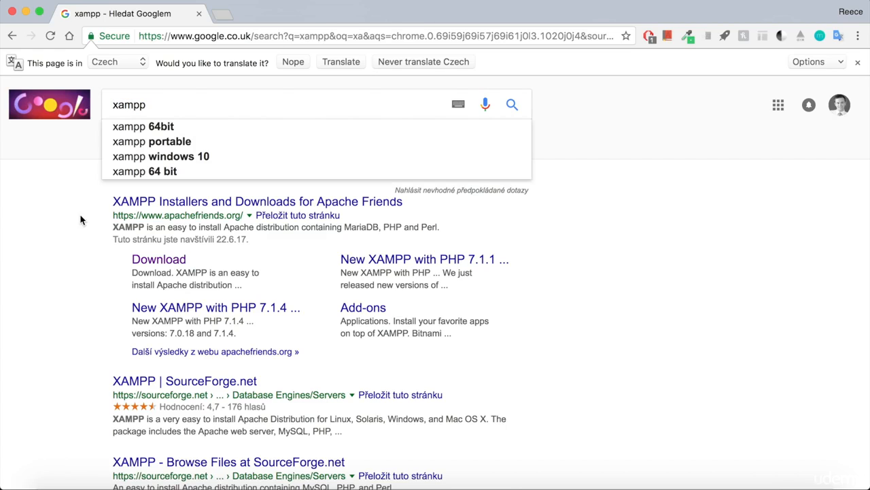
{"action": "left_click", "coordinate": [163, 204]}
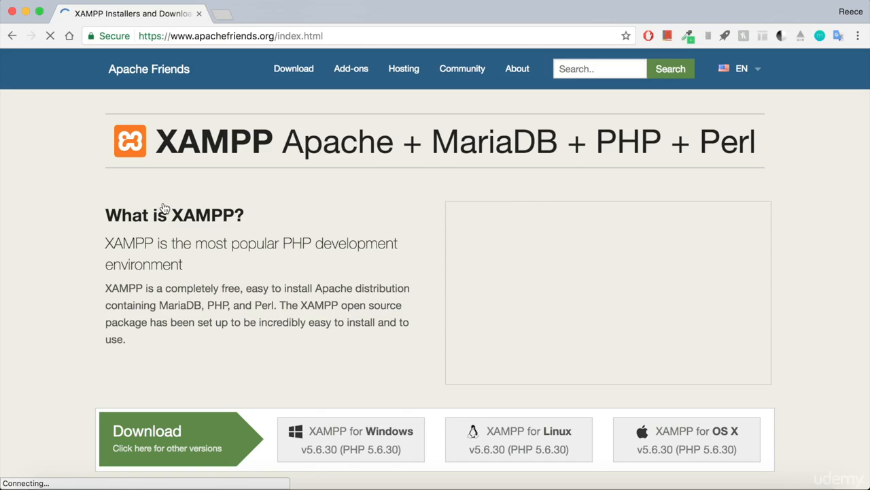
Step: Start the XAMPP for OS X download, cancel the Save dialog, and open Downloads
{"action": "scroll", "coordinate": [181, 299], "scroll_direction": "down", "scroll_amount": 2}
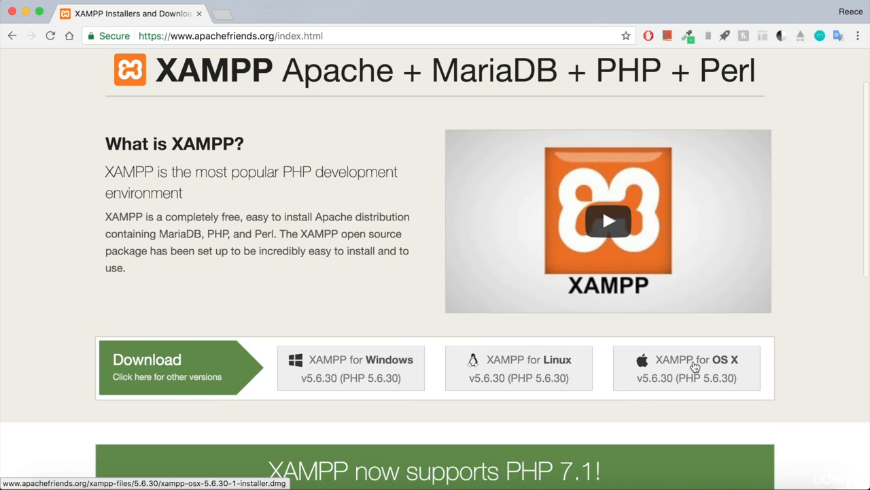
{"action": "left_click", "coordinate": [693, 365]}
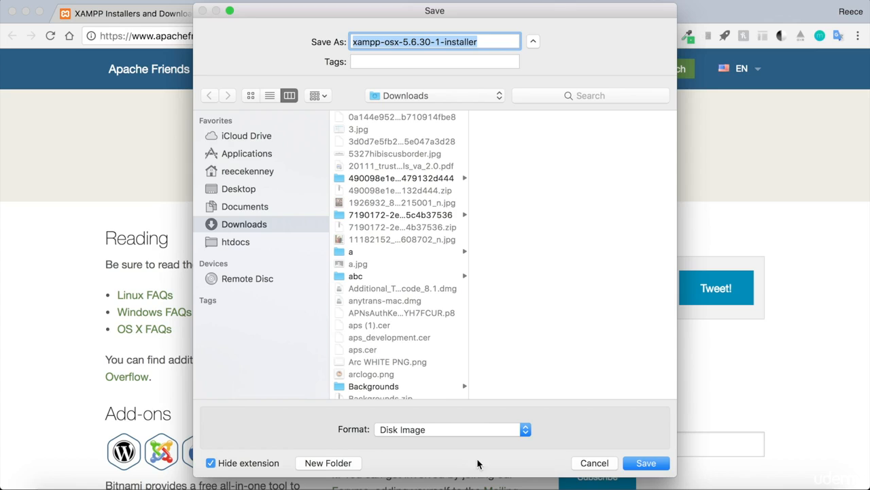
{"action": "left_click", "coordinate": [593, 464]}
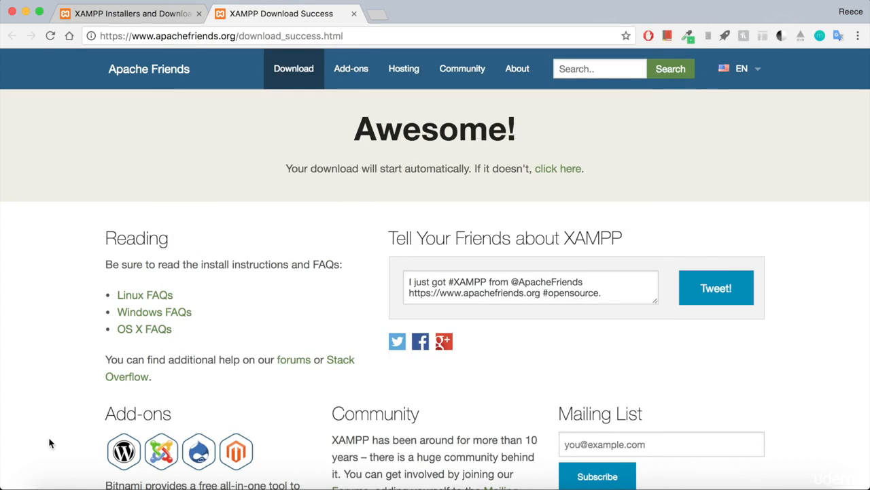
{"action": "left_click", "coordinate": [59, 485]}
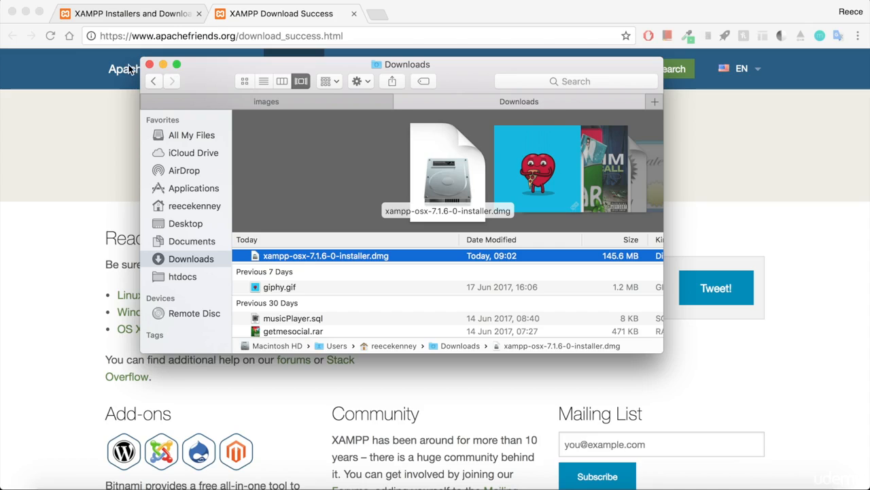
Step: Mount the XAMPP disk image and run its installer, authorising with the account password
{"action": "left_click", "coordinate": [150, 64]}
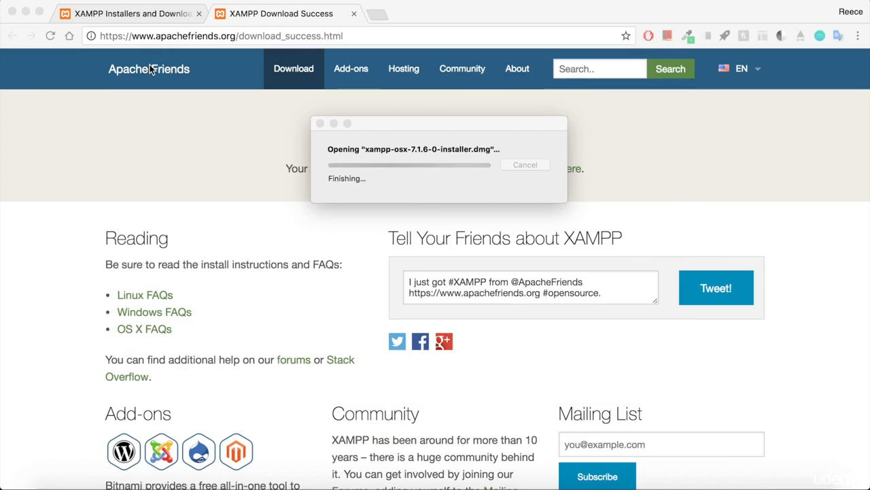
{"action": "left_click", "coordinate": [243, 332]}
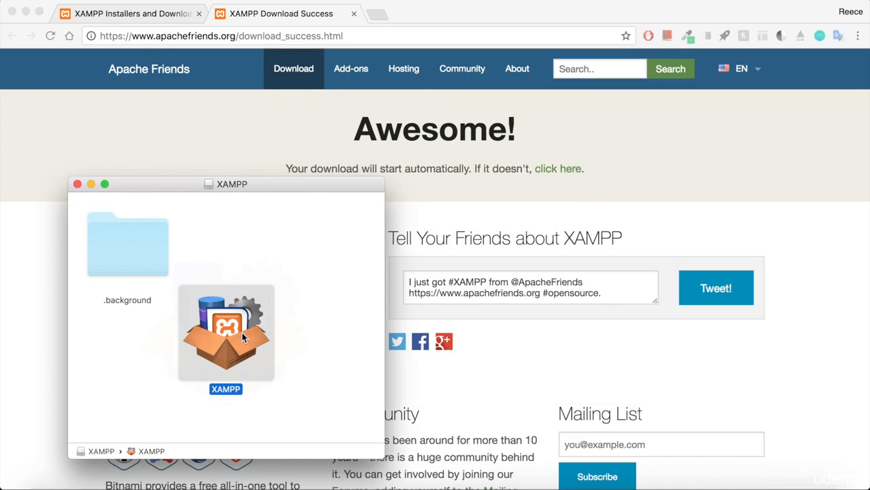
{"action": "double_click", "coordinate": [242, 333]}
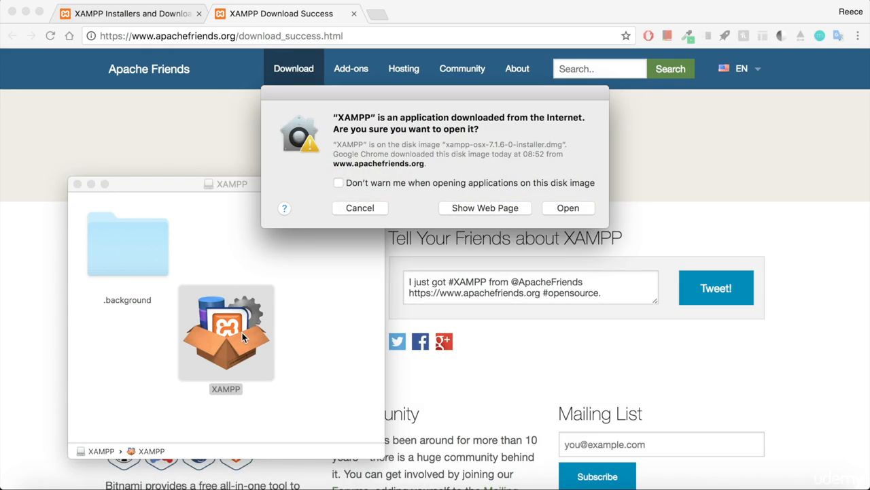
{"action": "left_click", "coordinate": [572, 208]}
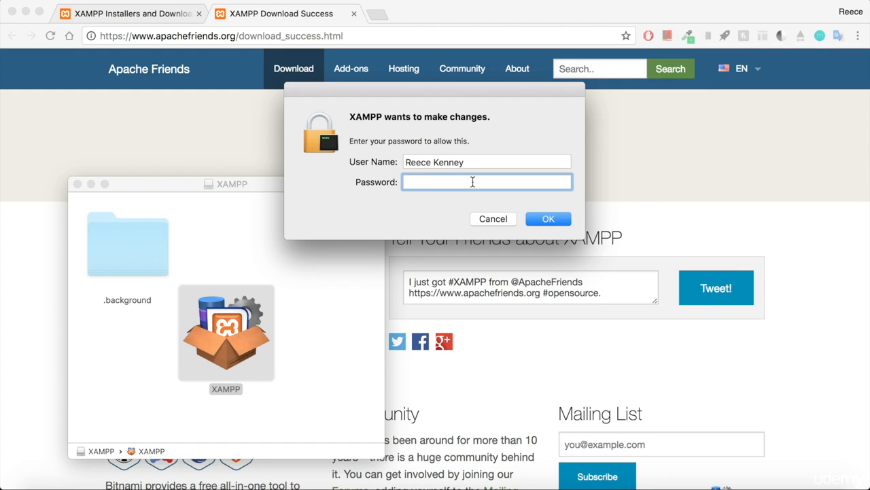
{"action": "type", "text": "•••••••••••••••"}
{"action": "key", "text": "Return"}
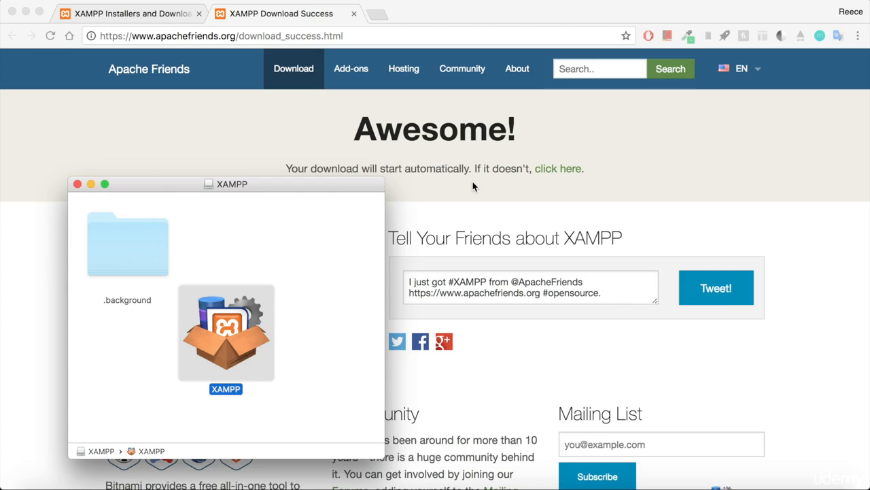
{"action": "left_click", "coordinate": [330, 338]}
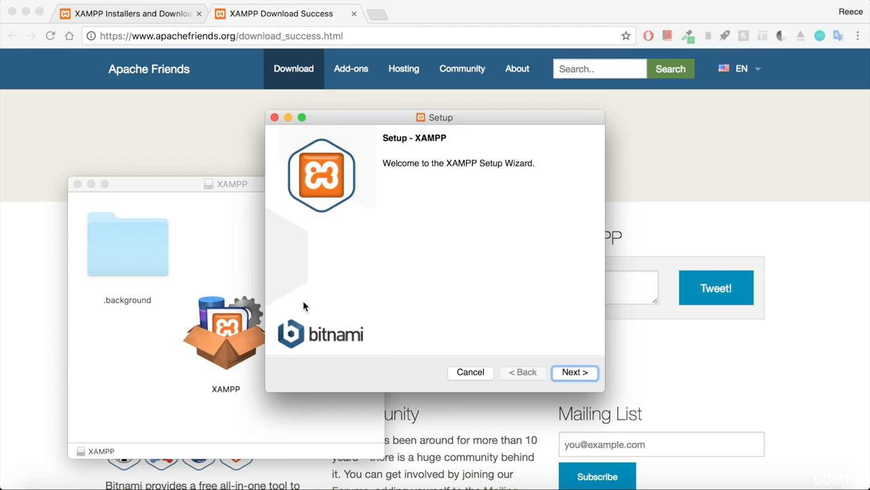
Step: Advance past the Welcome and Select Components pages, then close XAMPP Setup
{"action": "left_click", "coordinate": [575, 373]}
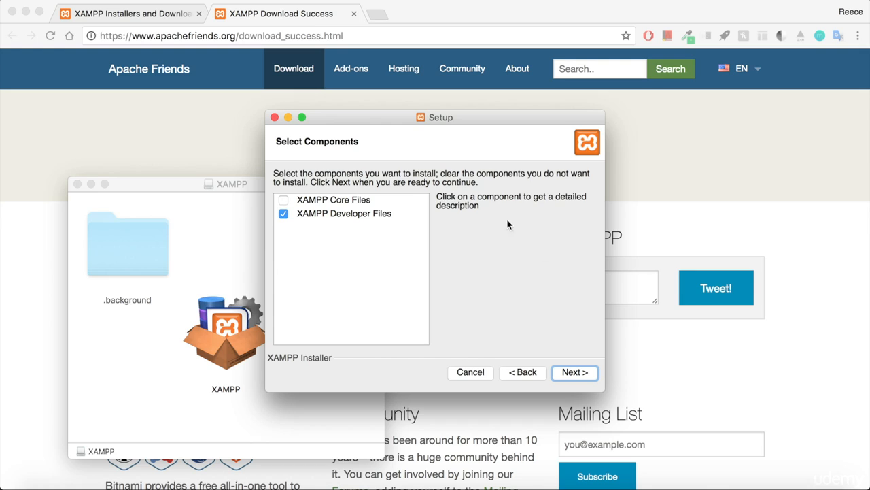
{"action": "left_click", "coordinate": [573, 376]}
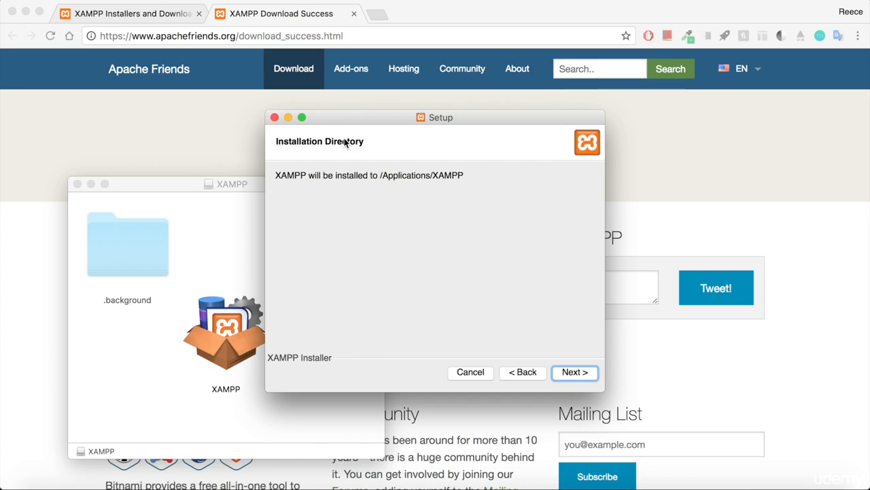
{"action": "left_click", "coordinate": [274, 118]}
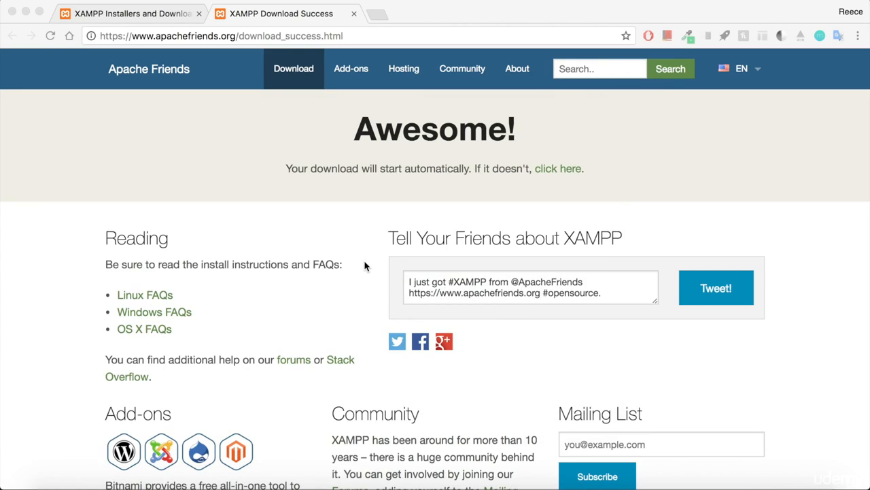
Step: Open the XAMPP folder inside Applications in Finder
{"action": "left_click", "coordinate": [53, 487]}
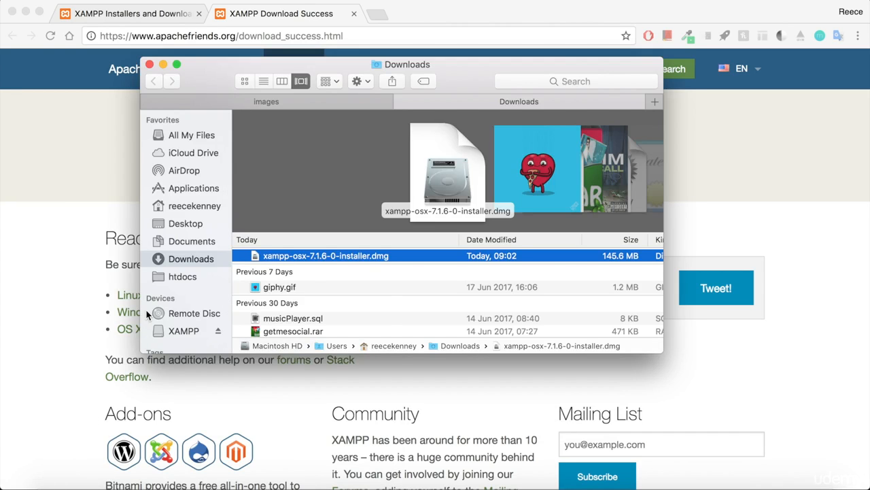
{"action": "left_click", "coordinate": [209, 196]}
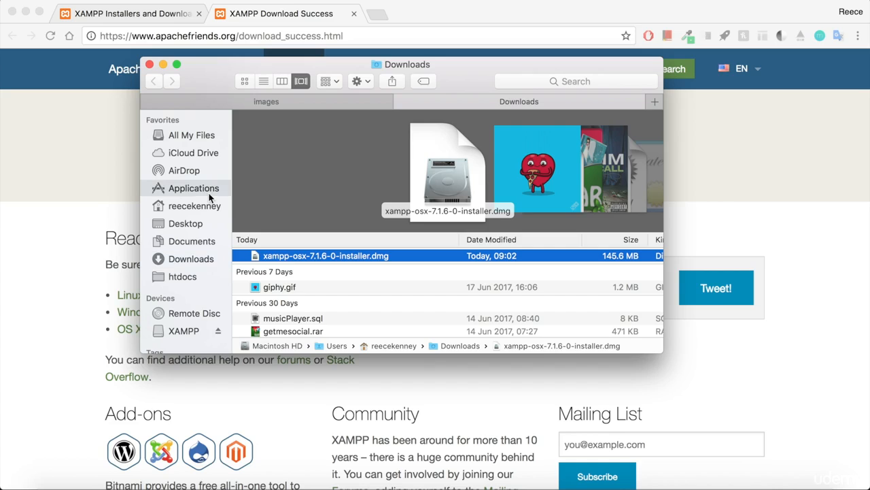
{"action": "scroll", "coordinate": [313, 225], "scroll_direction": "down", "scroll_amount": 8}
{"action": "scroll", "coordinate": [309, 232], "scroll_direction": "down", "scroll_amount": 5}
{"action": "left_click", "coordinate": [299, 319]}
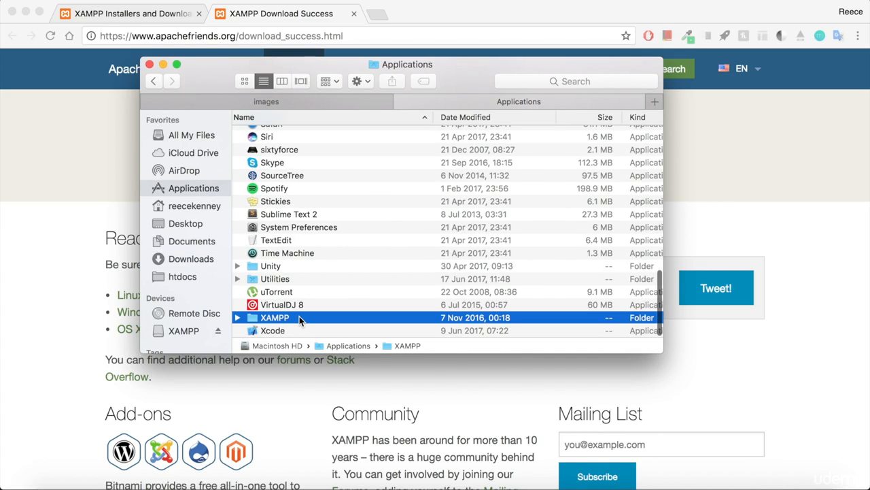
{"action": "double_click", "coordinate": [300, 318]}
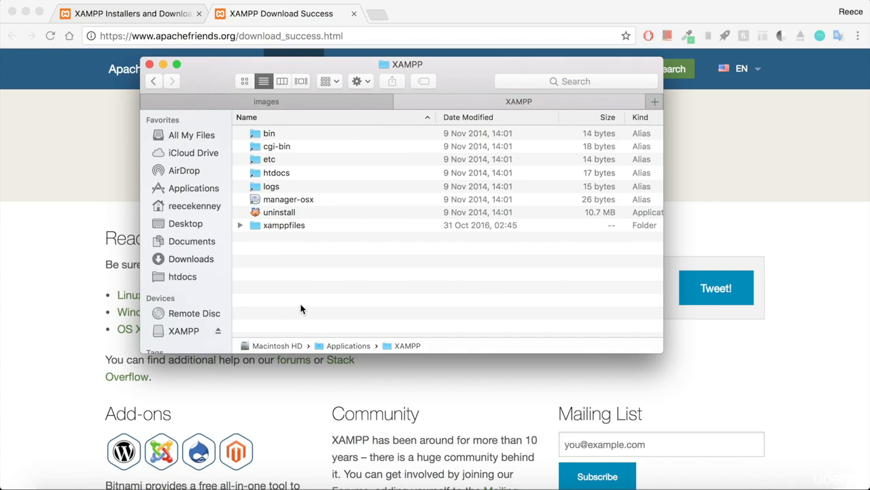
Step: Launch manager-osx and authorise it with the account password
{"action": "left_click", "coordinate": [337, 198]}
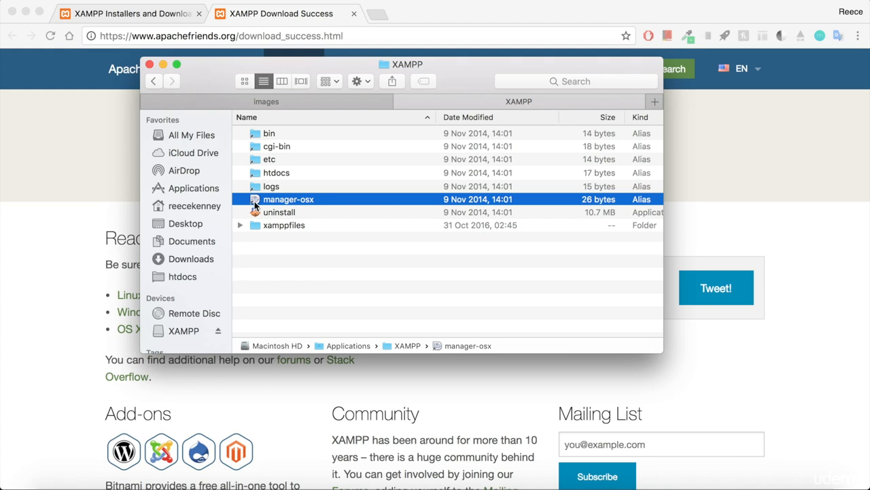
{"action": "double_click", "coordinate": [292, 198]}
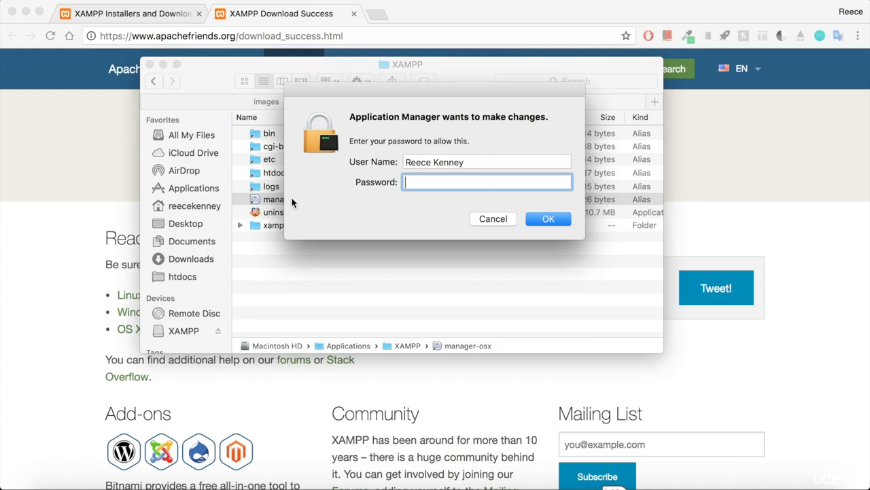
{"action": "type", "text": "••••••••••••••••"}
{"action": "key", "text": "Return"}
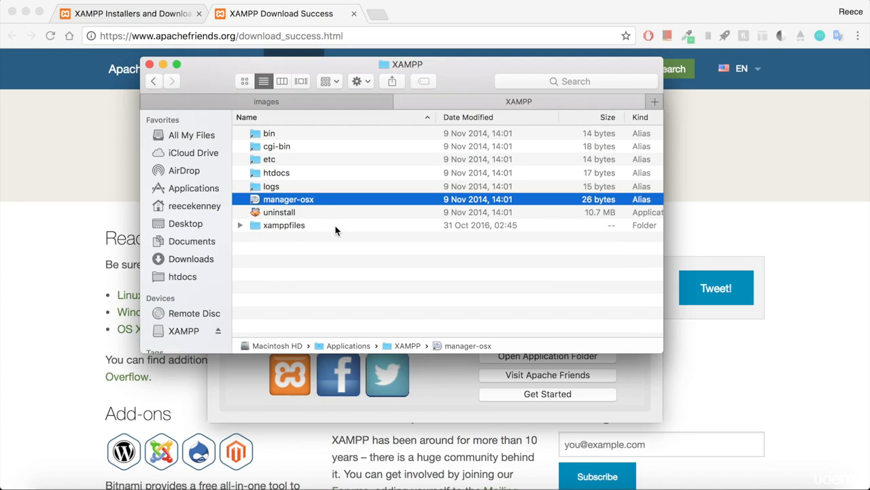
Step: On the Manage Servers tab, verify MySQL Database and Apache Web Server are running
{"action": "left_click", "coordinate": [449, 400]}
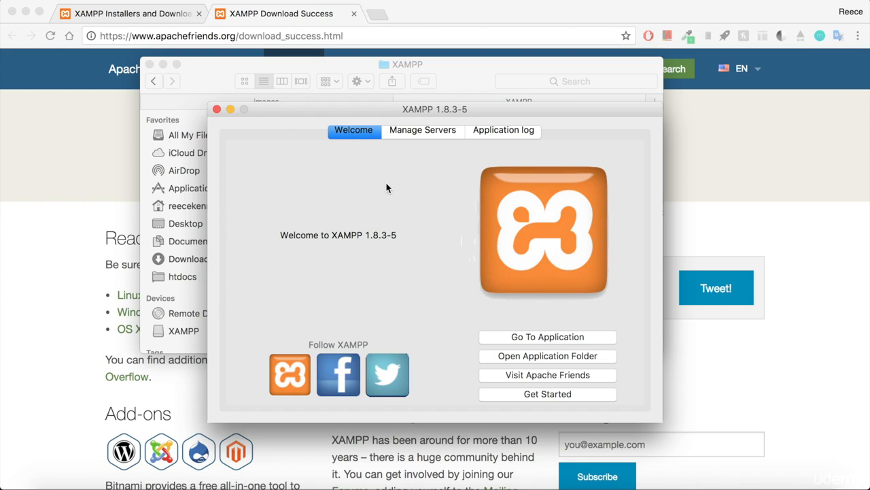
{"action": "left_click", "coordinate": [403, 134]}
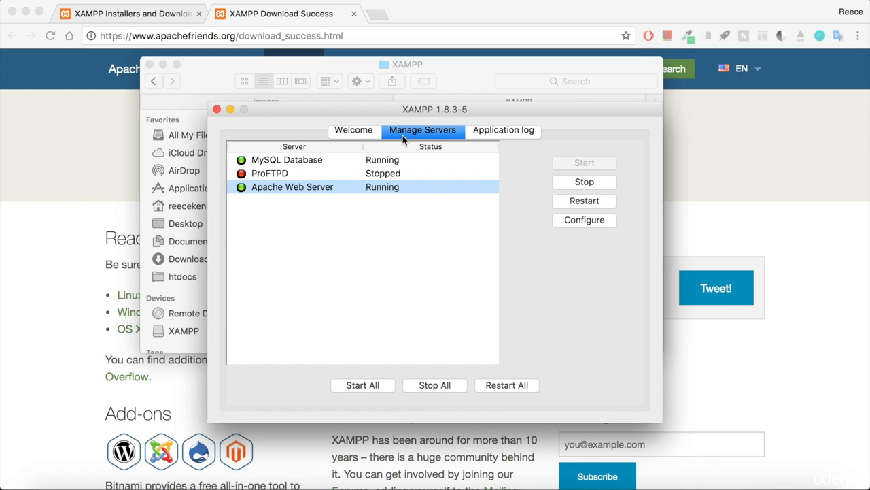
{"action": "left_click", "coordinate": [322, 159]}
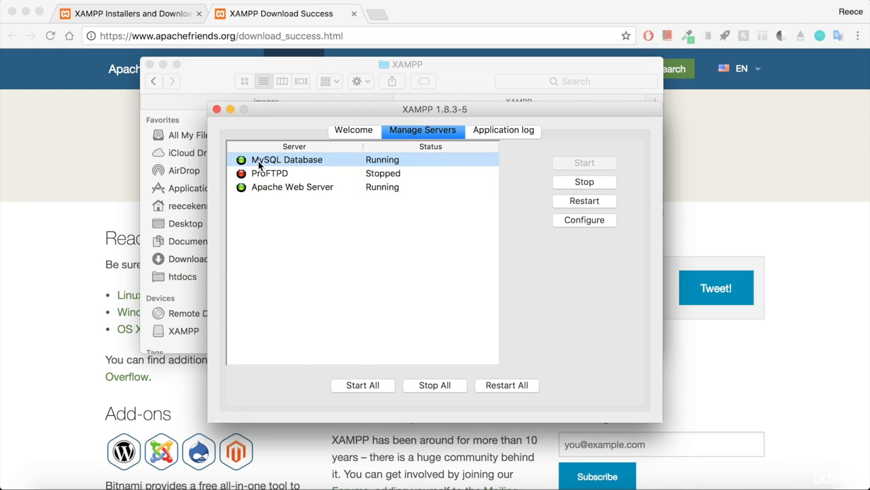
{"action": "left_click", "coordinate": [343, 188]}
{"action": "left_click", "coordinate": [352, 162]}
{"action": "left_click", "coordinate": [272, 188]}
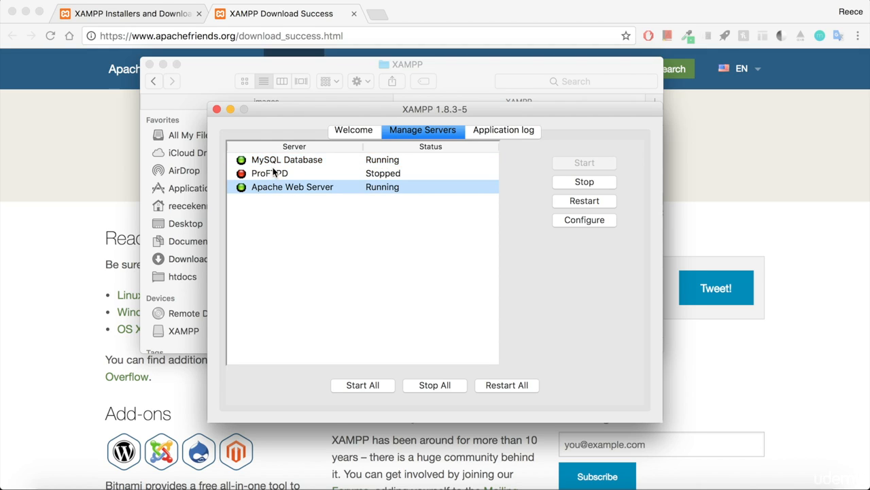
{"action": "left_click", "coordinate": [275, 161]}
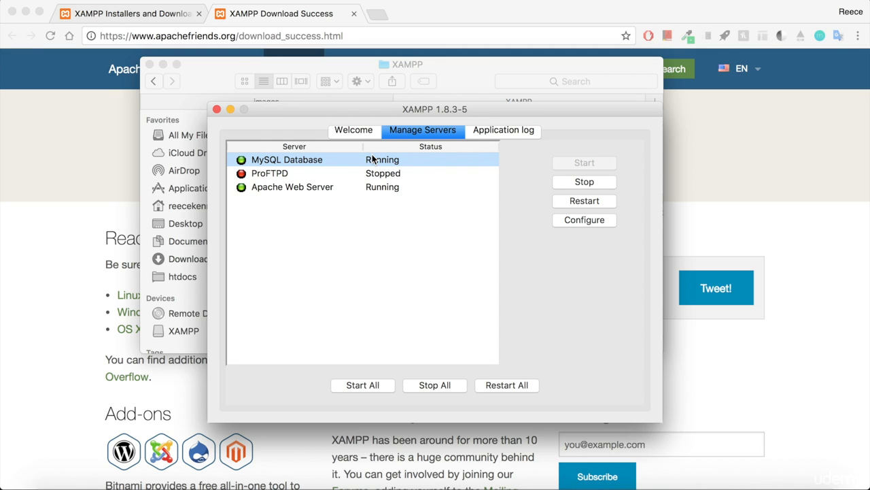
{"action": "left_click", "coordinate": [350, 189]}
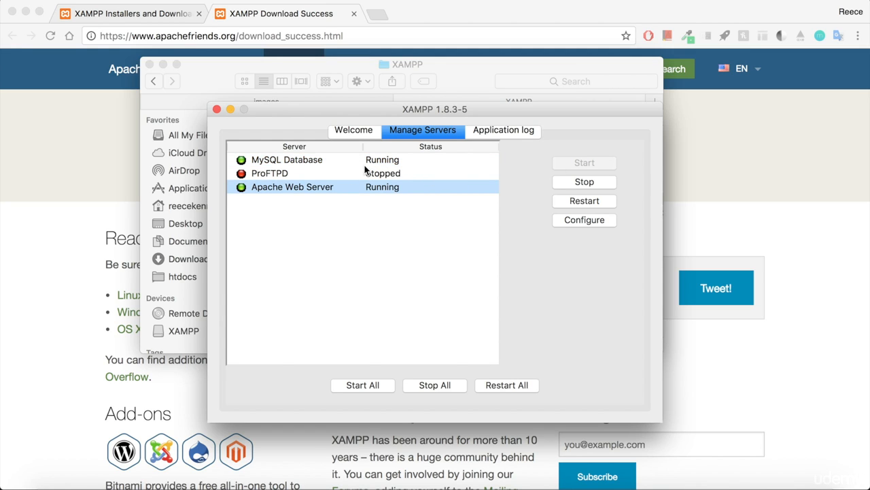
Step: Load localhost in Chrome to display the XAMPP welcome page
{"action": "left_click", "coordinate": [53, 219]}
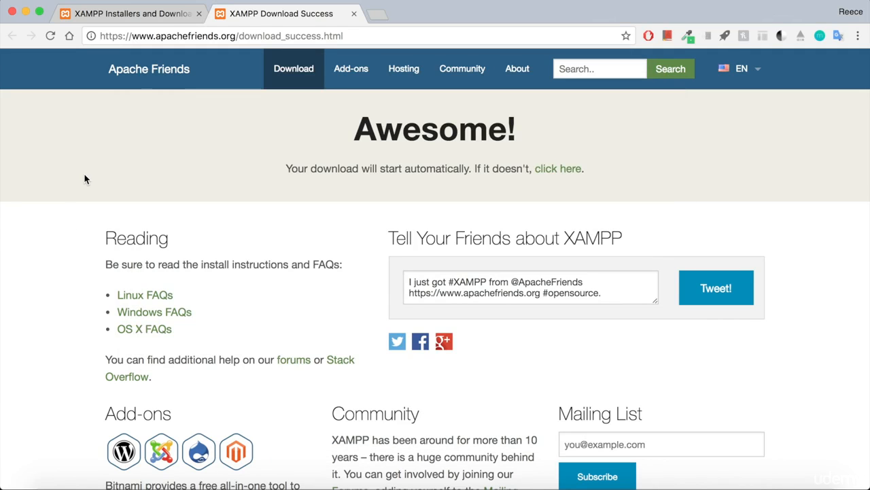
{"action": "left_click", "coordinate": [208, 37]}
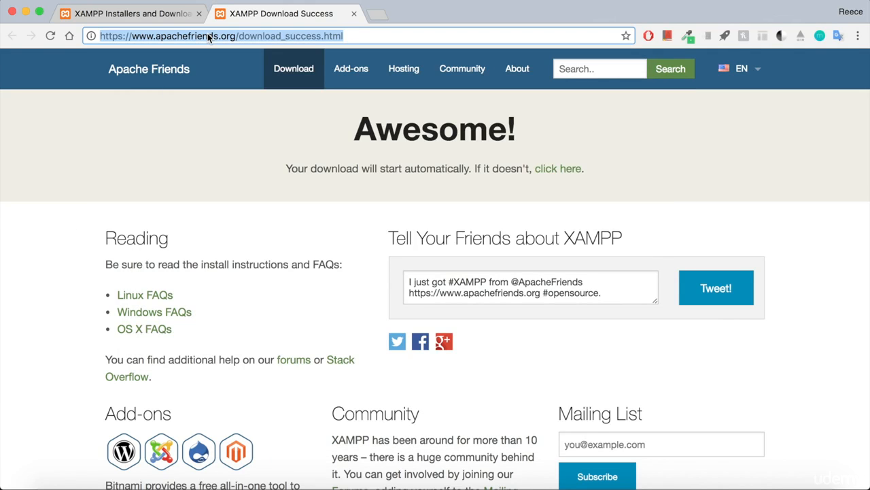
{"action": "type", "text": "localhost"}
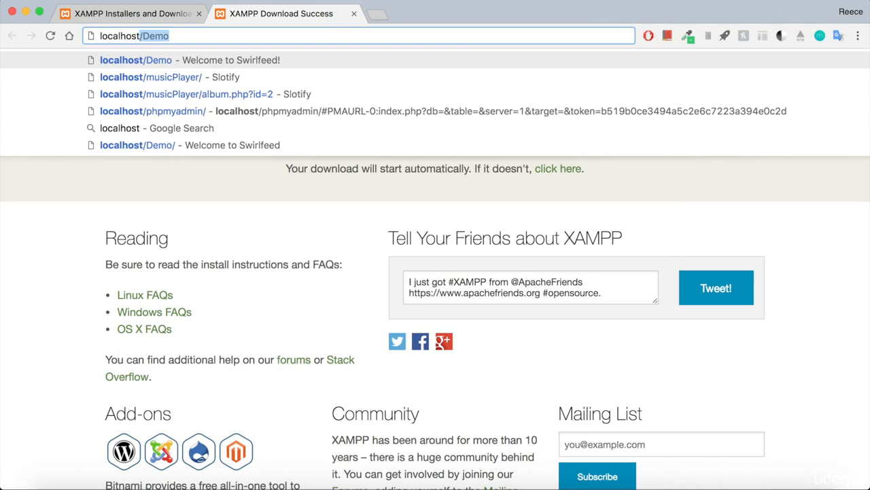
{"action": "key", "text": "BackSpace"}
{"action": "key", "text": "Return"}
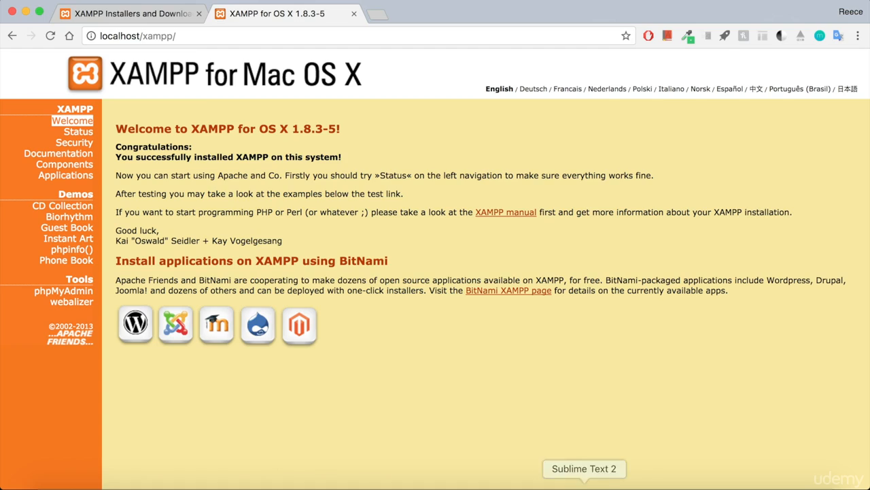
Step: Glance at the XAMPP manager, return to the welcome page, then switch to Sublime Text 2
{"action": "left_click", "coordinate": [616, 484]}
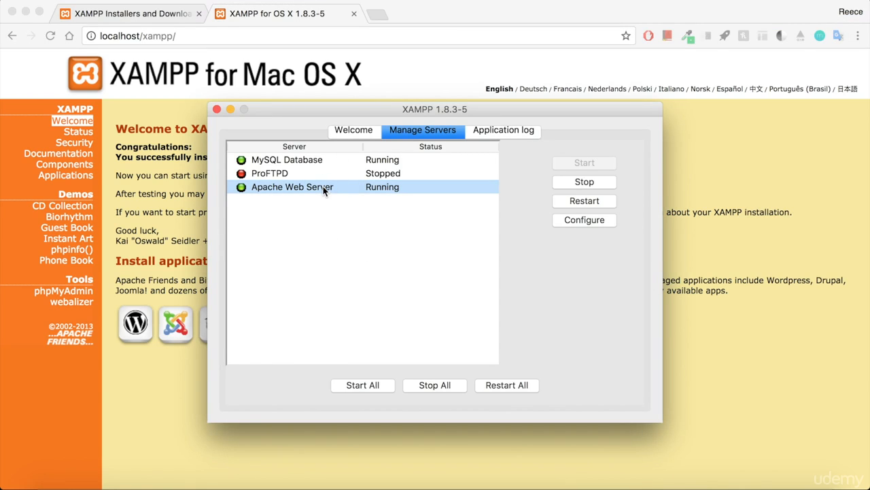
{"action": "left_click", "coordinate": [184, 195]}
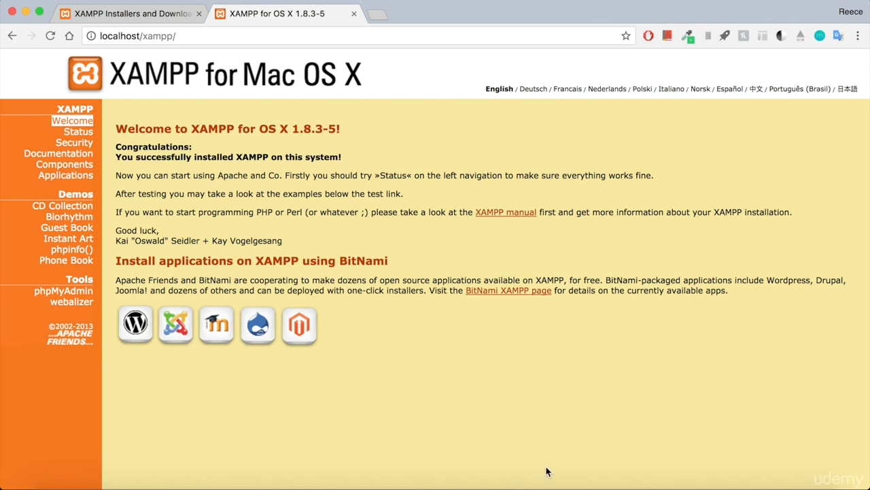
{"action": "left_click", "coordinate": [584, 484]}
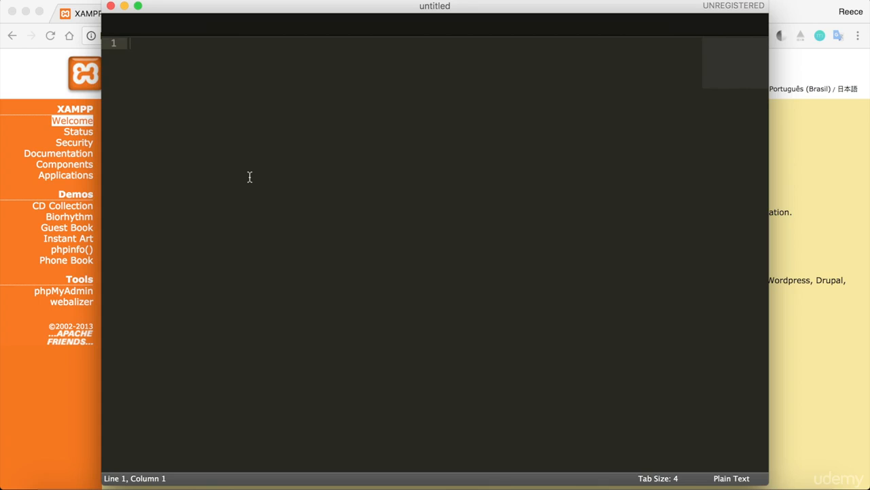
Step: Begin saving the empty file and browse to Applications/XAMPP/htdocs
{"action": "key", "text": "super+s"}
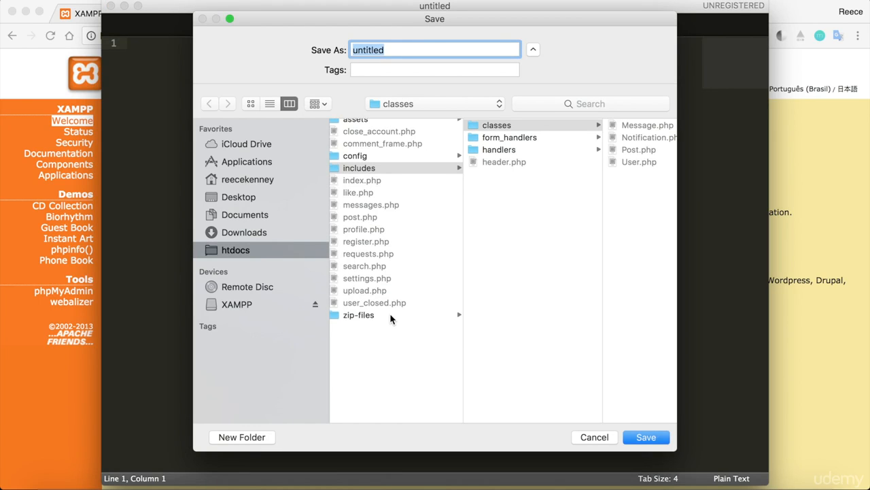
{"action": "scroll", "coordinate": [390, 313], "scroll_direction": "left", "scroll_amount": 2}
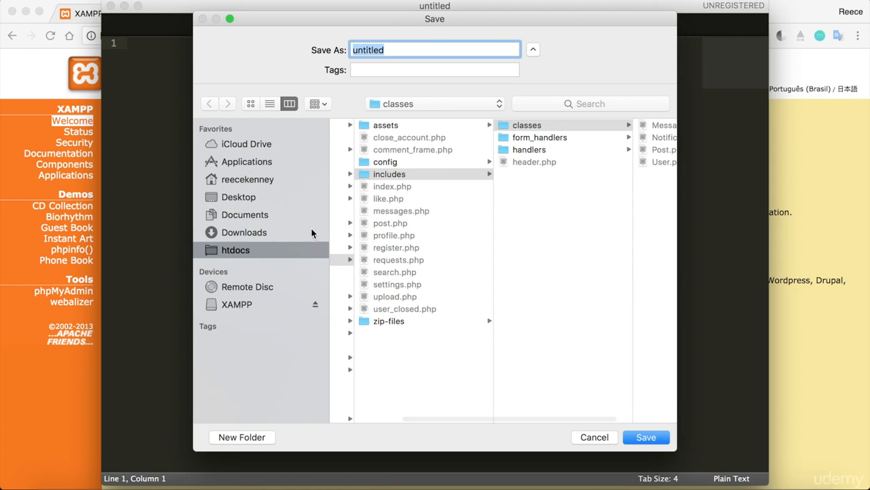
{"action": "left_click", "coordinate": [229, 162]}
{"action": "scroll", "coordinate": [418, 283], "scroll_direction": "down", "scroll_amount": 10}
{"action": "scroll", "coordinate": [419, 283], "scroll_direction": "down", "scroll_amount": 5}
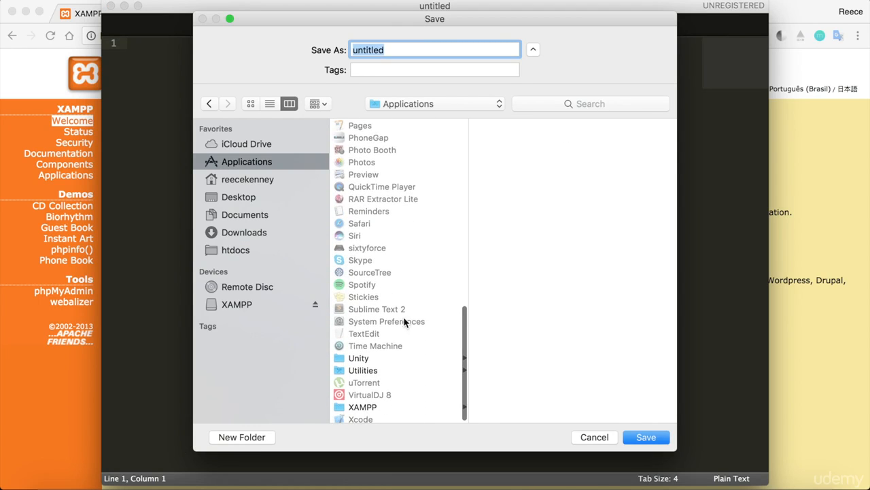
{"action": "left_click", "coordinate": [373, 404]}
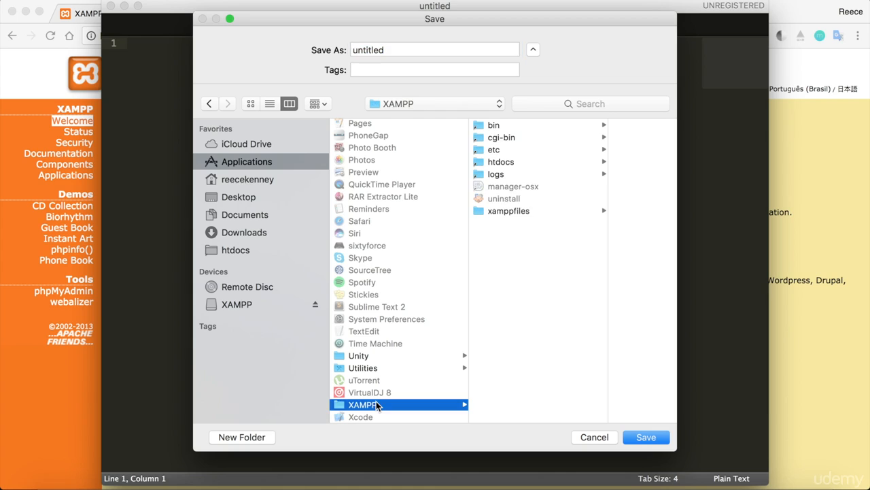
{"action": "left_click", "coordinate": [523, 162]}
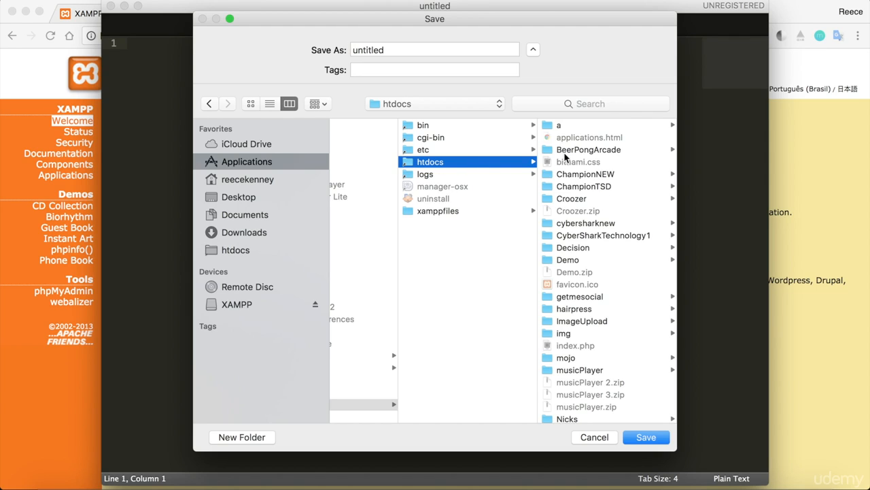
{"action": "scroll", "coordinate": [616, 198], "scroll_direction": "down", "scroll_amount": 3}
{"action": "scroll", "coordinate": [616, 198], "scroll_direction": "up", "scroll_amount": 3}
Step: Create a new folder named Slotify inside htdocs
{"action": "left_click", "coordinate": [253, 442]}
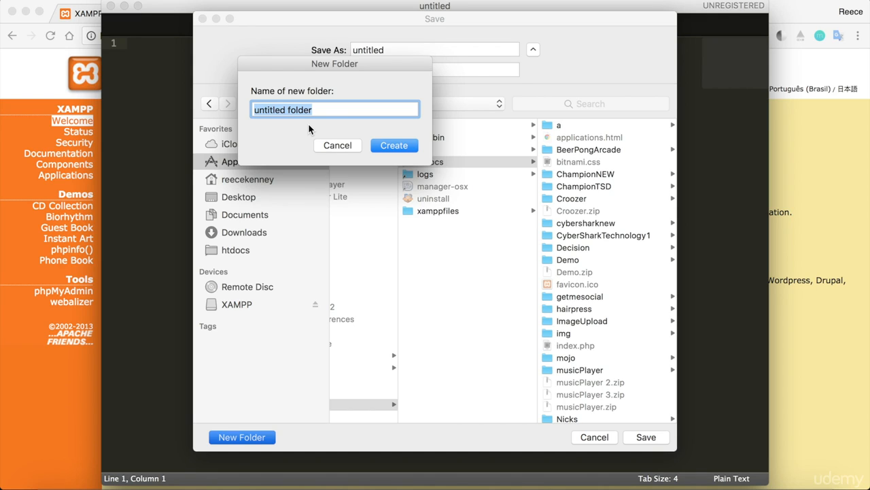
{"action": "type", "text": "Slotify"}
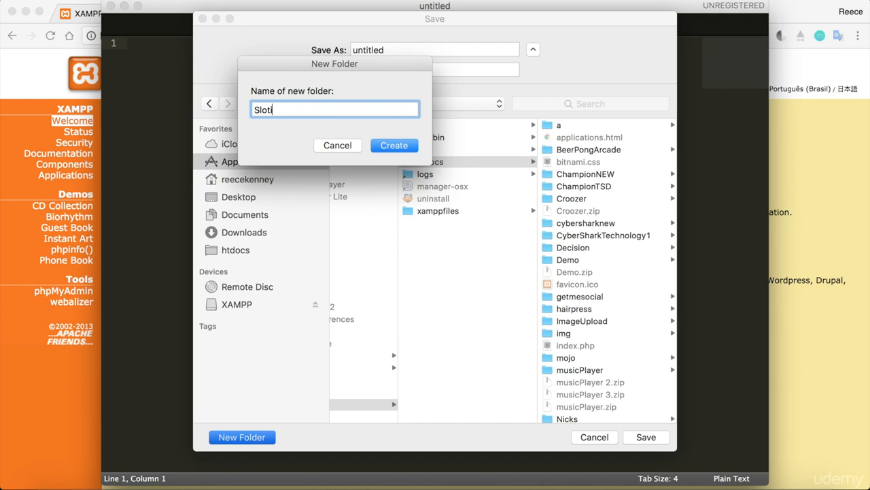
{"action": "left_click", "coordinate": [408, 152]}
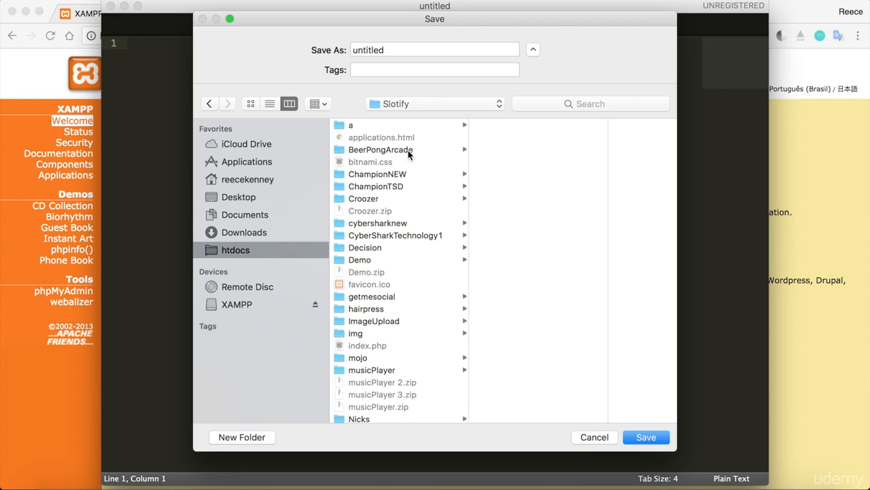
{"action": "scroll", "coordinate": [422, 320], "scroll_direction": "down", "scroll_amount": 3}
{"action": "scroll", "coordinate": [423, 321], "scroll_direction": "up", "scroll_amount": 2}
{"action": "scroll", "coordinate": [420, 315], "scroll_direction": "down", "scroll_amount": 3}
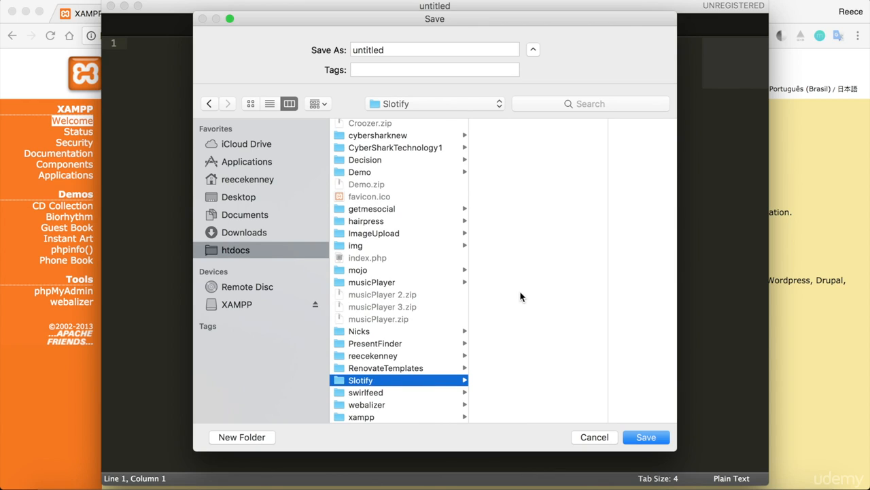
Step: Save the file as index.php in the Slotify folder
{"action": "double_click", "coordinate": [410, 49]}
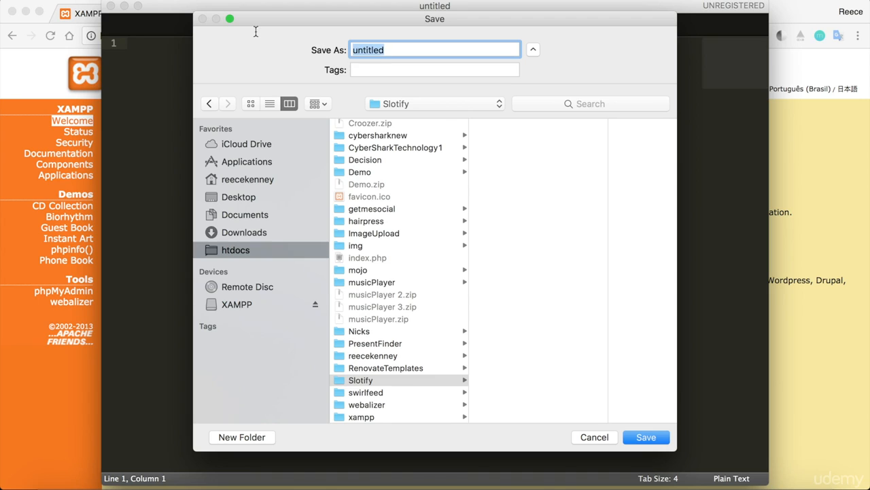
{"action": "type", "text": "index.php"}
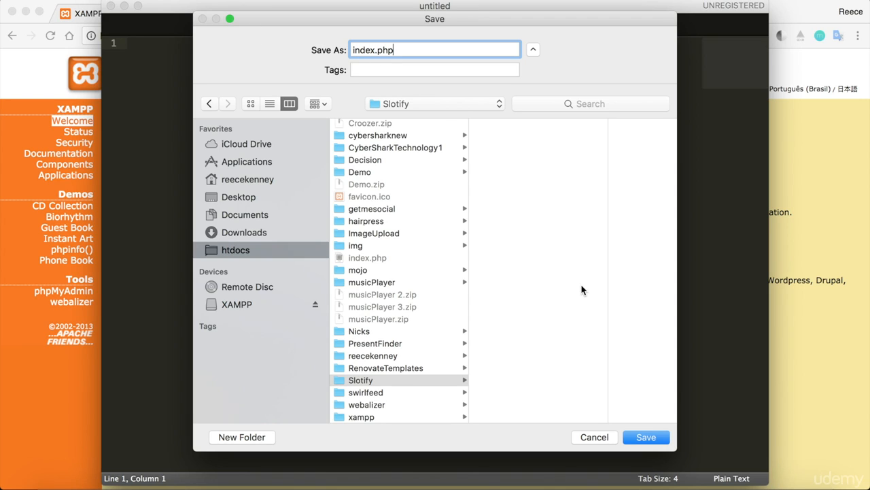
{"action": "left_click", "coordinate": [646, 438]}
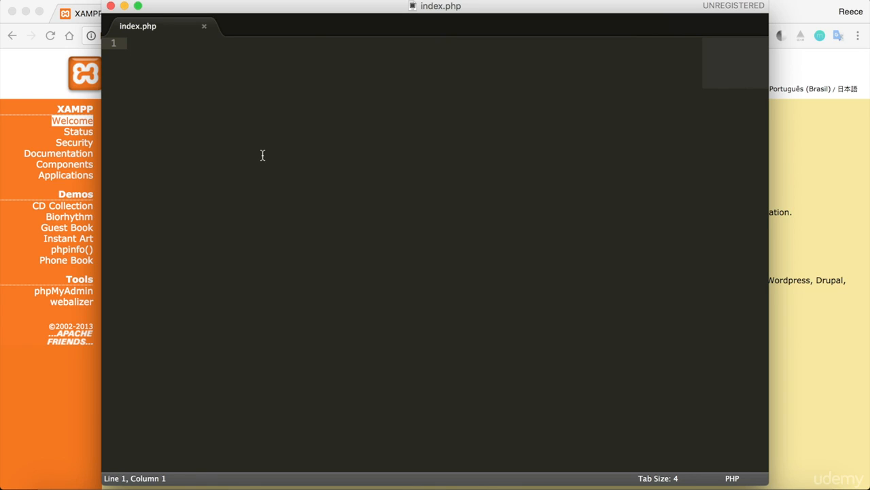
Step: Expand the html snippet into a full HTML skeleton in index.php
{"action": "type", "text": "html"}
{"action": "key", "text": "Tab"}
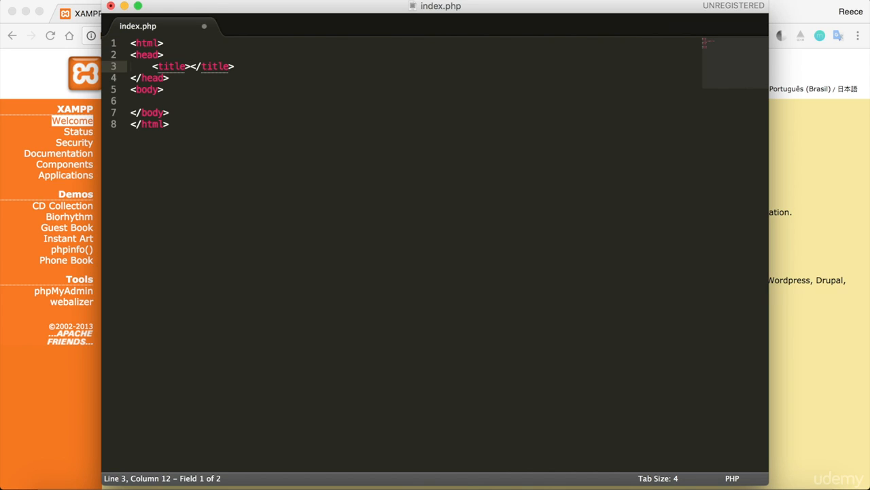
{"action": "left_click", "coordinate": [216, 167]}
{"action": "key", "text": "super+a"}
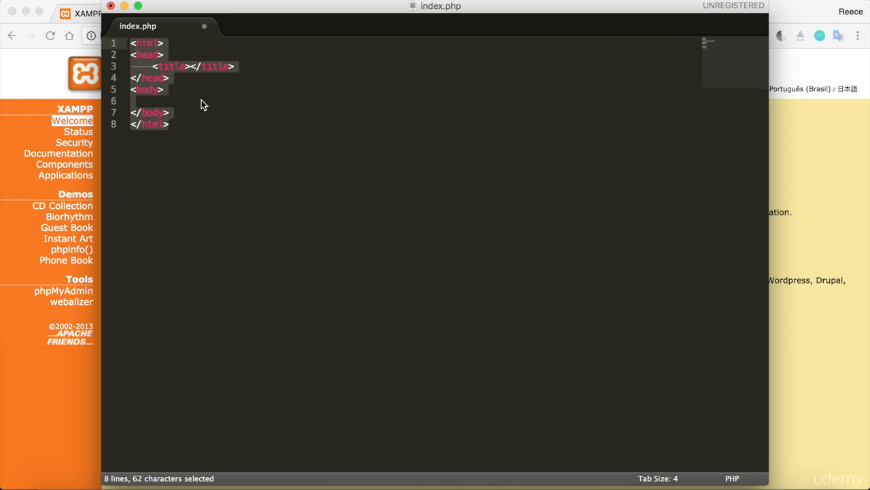
Step: Add an indented 'Hello!' to the body and save index.php
{"action": "left_click", "coordinate": [205, 105]}
{"action": "key", "text": "Tab"}
{"action": "type", "text": "Hello!"}
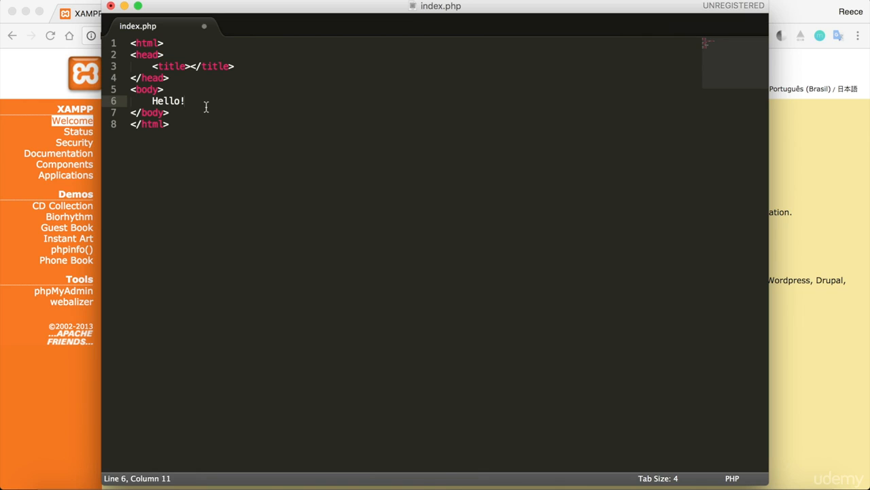
{"action": "key", "text": "super+s"}
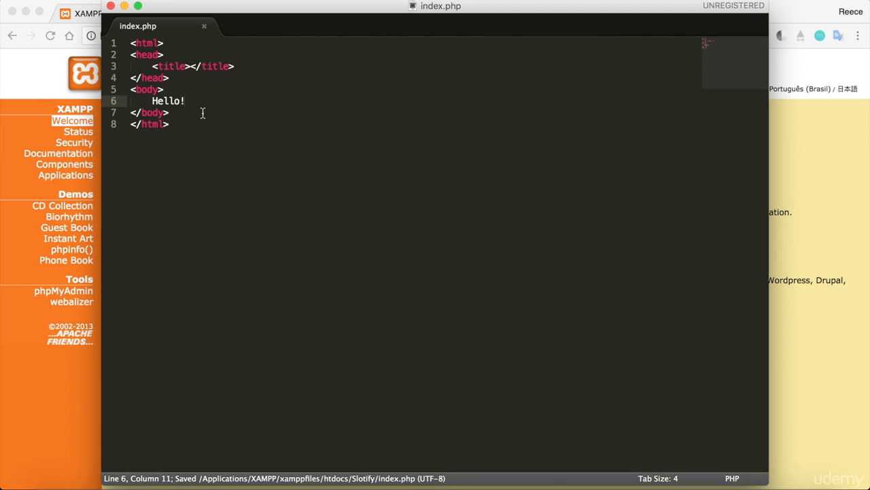
{"action": "left_click", "coordinate": [45, 87]}
Step: Load localhost/Slotify in Chrome
{"action": "left_click", "coordinate": [192, 35]}
{"action": "type", "text": "lo"}
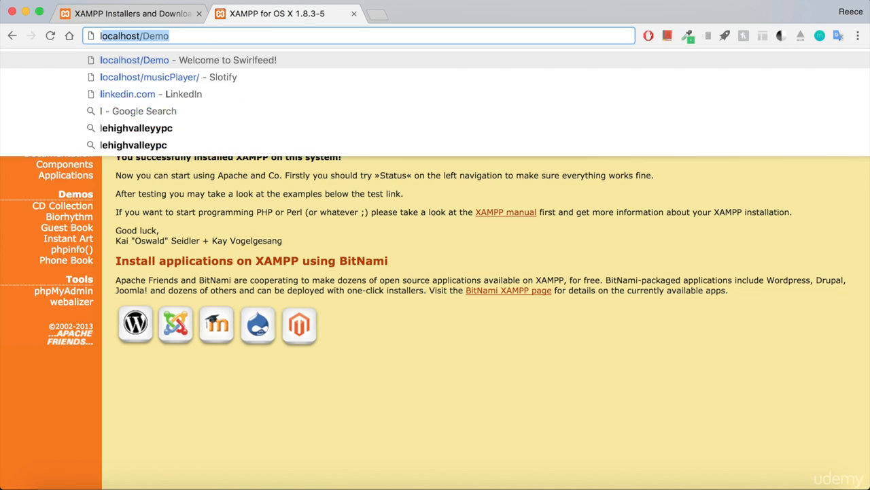
{"action": "type", "text": "calhost/Dem"}
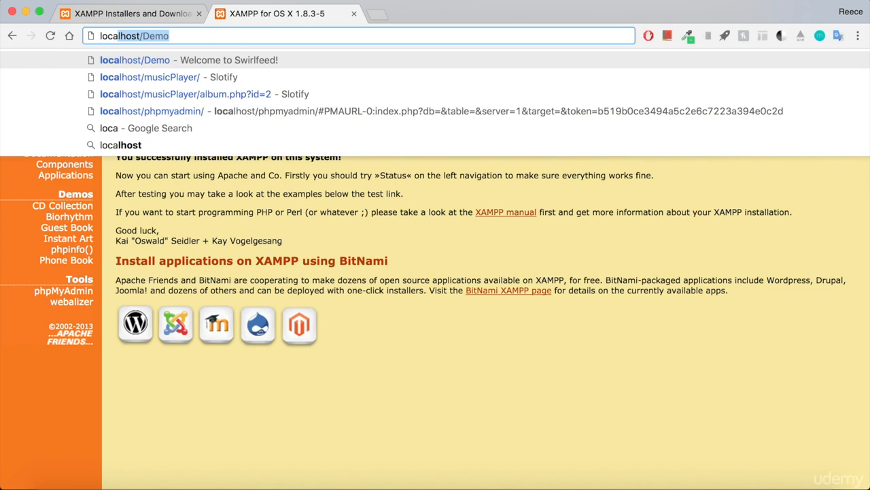
{"action": "key", "text": "BackSpace"}
{"action": "key", "text": "BackSpace"}
{"action": "key", "text": "BackSpace"}
{"action": "key", "text": "BackSpace"}
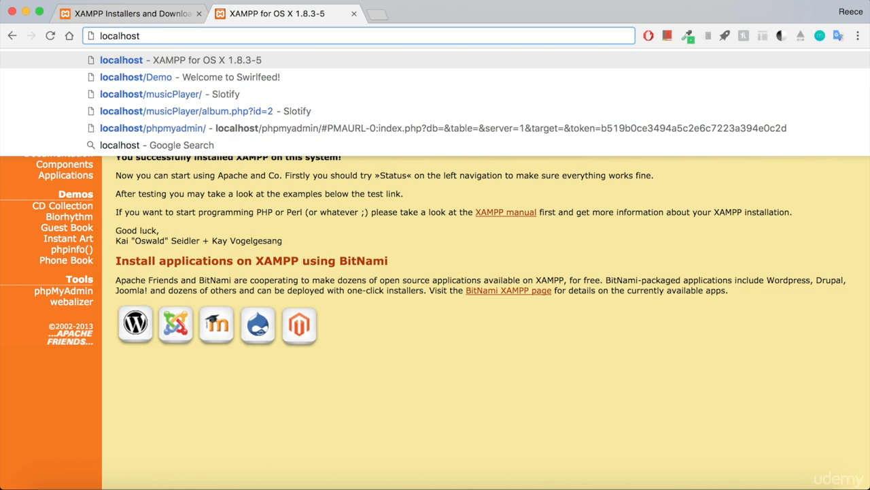
{"action": "type", "text": "/"}
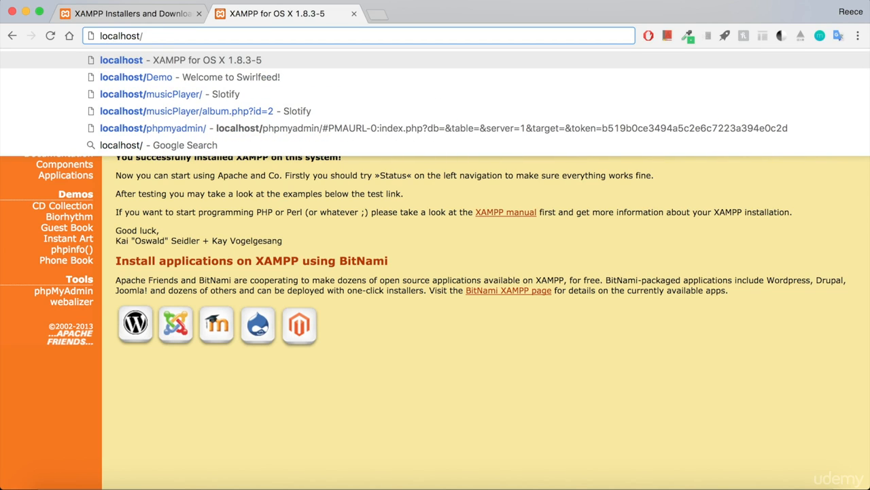
{"action": "type", "text": "Slotify"}
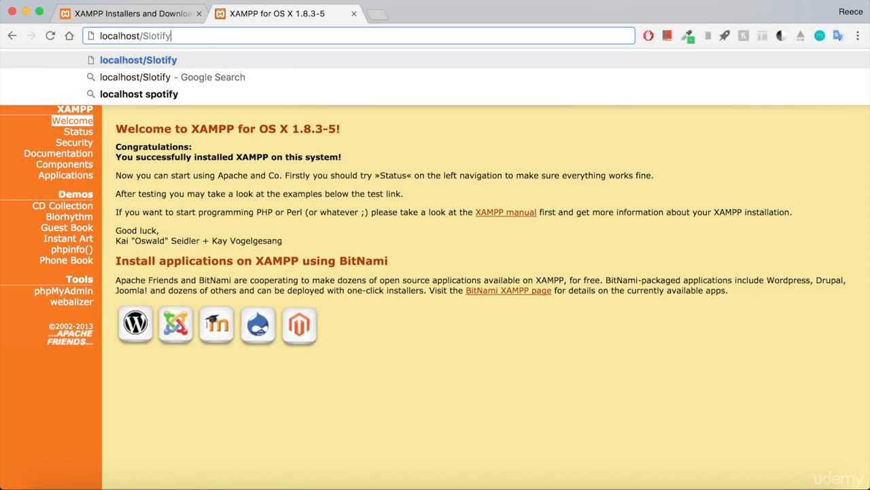
{"action": "key", "text": "Return"}
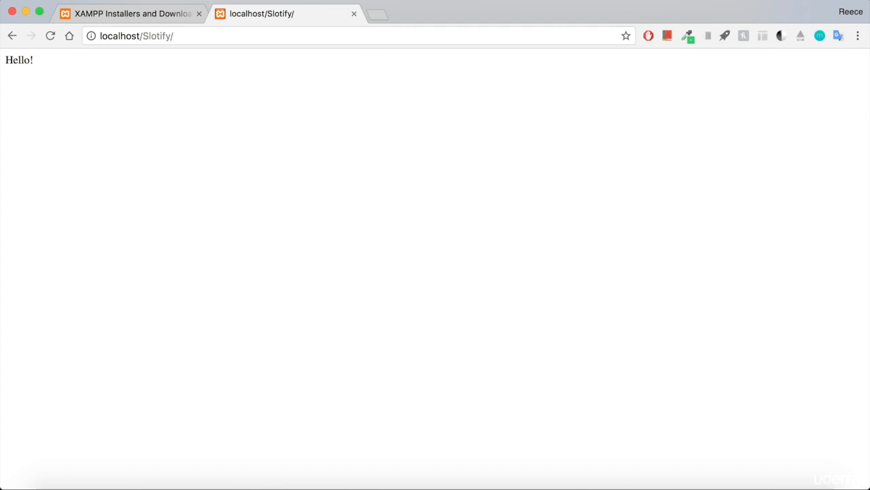
Step: Check the rendered 'Hello!' text, then return to index.php in Sublime Text
{"action": "double_click", "coordinate": [23, 60]}
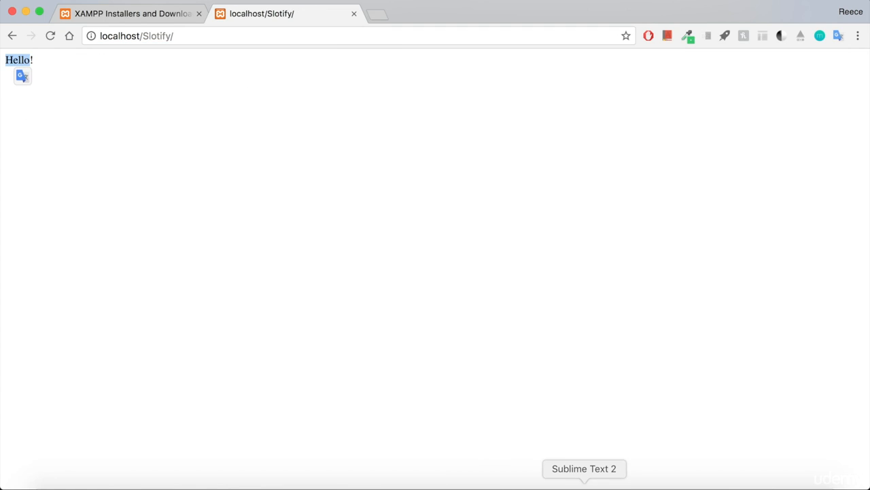
{"action": "left_click", "coordinate": [583, 484]}
{"action": "left_click_drag", "start_coordinate": [191, 101], "coordinate": [156, 105]}
Step: Insert blank lines after the head section and after the body section
{"action": "left_click", "coordinate": [195, 114]}
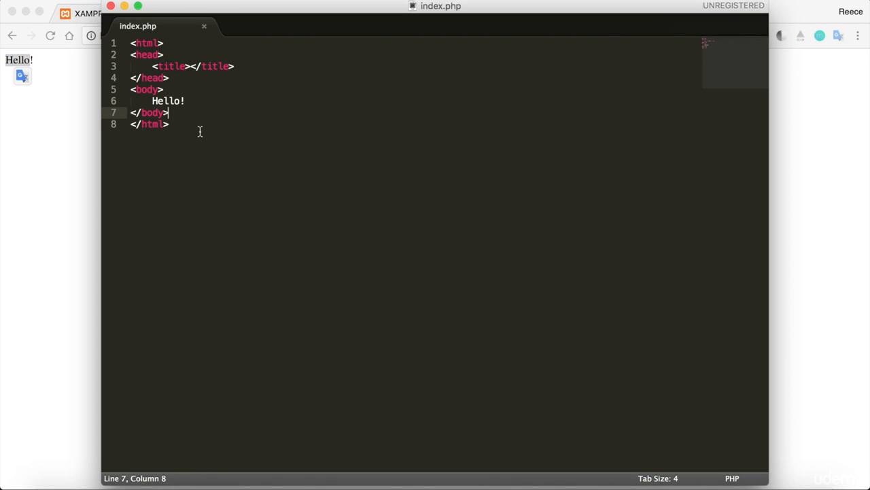
{"action": "left_click_drag", "start_coordinate": [183, 113], "coordinate": [113, 93]}
{"action": "left_click", "coordinate": [189, 79]}
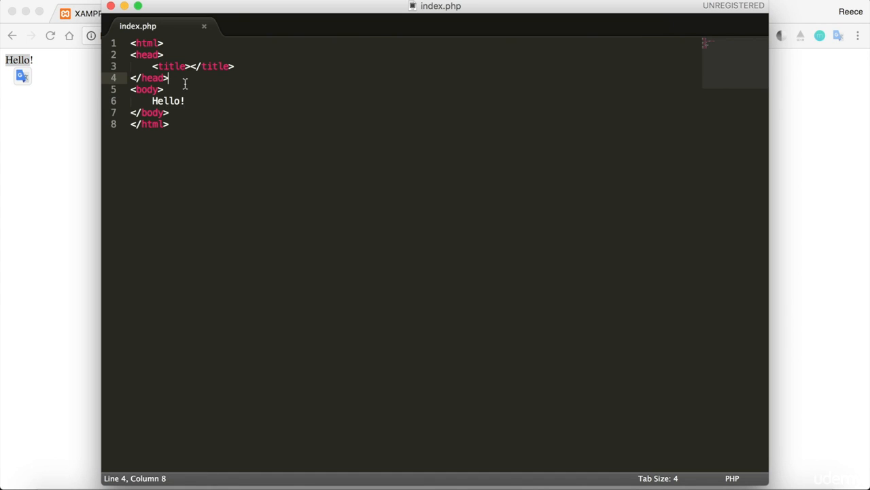
{"action": "key", "text": "Return"}
{"action": "left_click", "coordinate": [181, 125]}
{"action": "key", "text": "Return"}
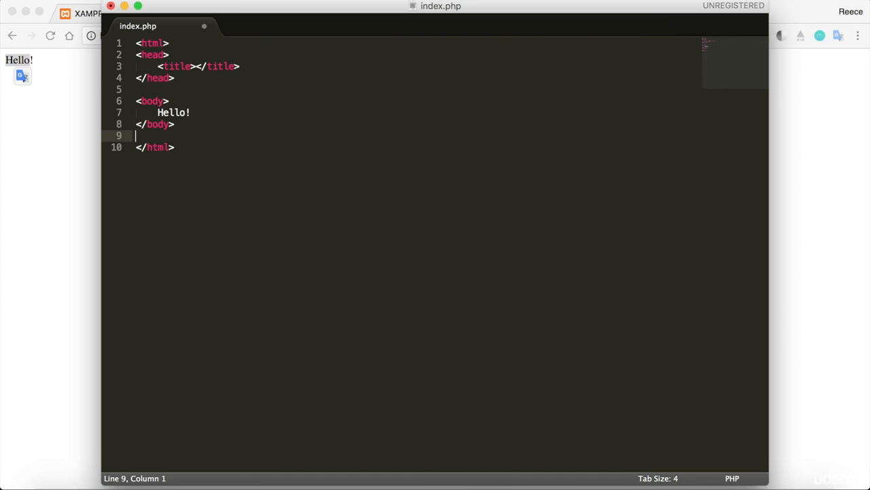
{"action": "left_click_drag", "start_coordinate": [198, 113], "coordinate": [149, 113]}
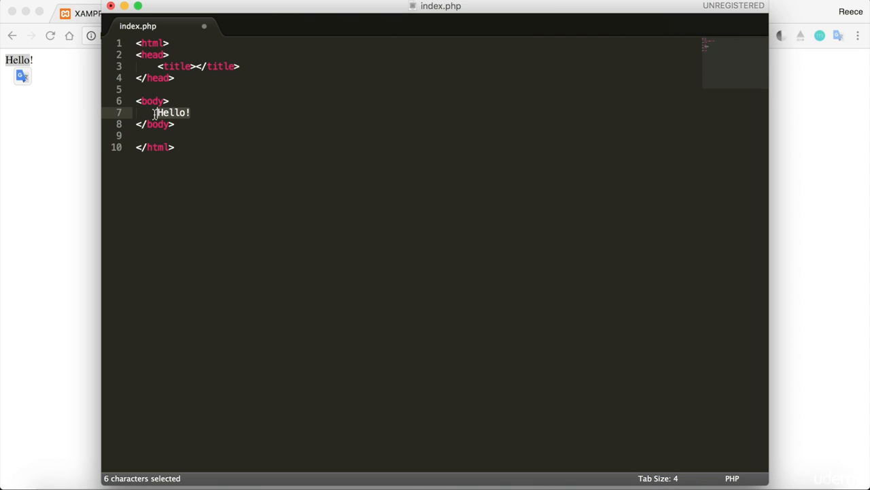
Step: Set the page title to 'Welcome to Slotify!', save, and reload Chrome to show it
{"action": "left_click", "coordinate": [151, 66]}
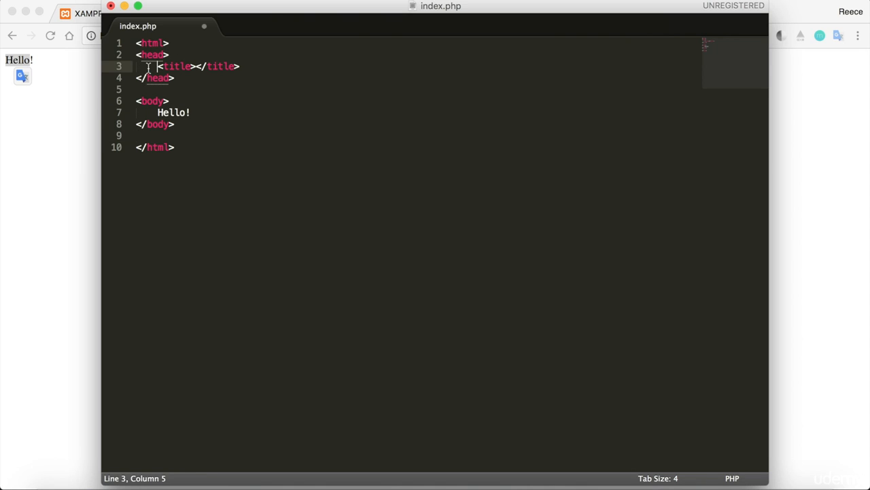
{"action": "left_click", "coordinate": [156, 54]}
{"action": "left_click", "coordinate": [155, 77]}
{"action": "left_click", "coordinate": [155, 66]}
{"action": "left_click", "coordinate": [195, 67]}
{"action": "type", "text": "Welcome to"}
{"action": "type", "text": "Slotify!"}
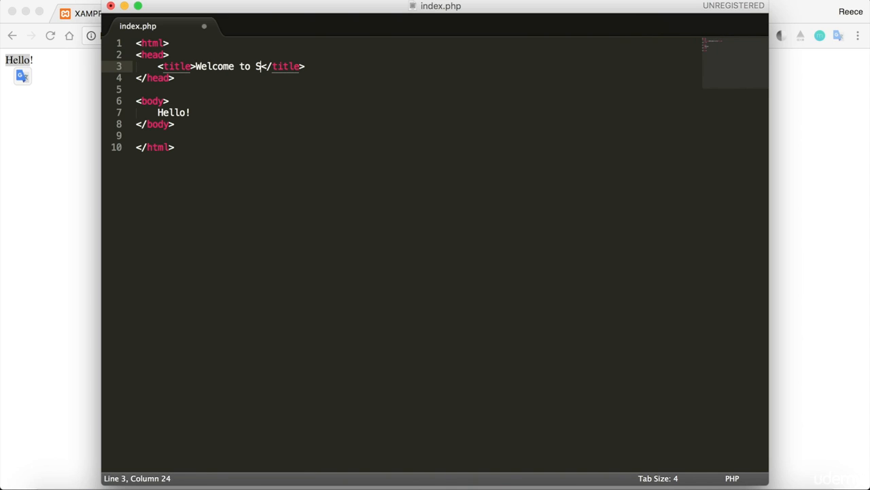
{"action": "key", "text": "super+s"}
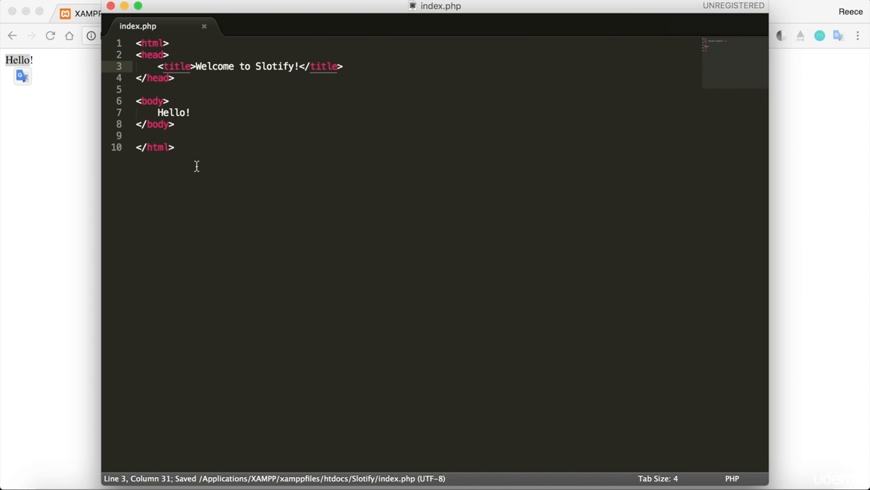
{"action": "left_click", "coordinate": [61, 136]}
{"action": "left_click", "coordinate": [51, 36]}
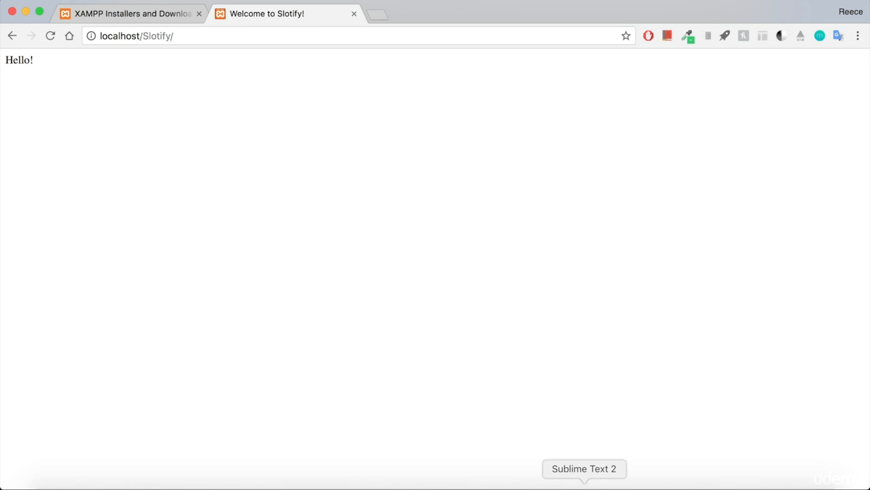
{"action": "left_click", "coordinate": [585, 485]}
{"action": "left_click", "coordinate": [222, 150]}
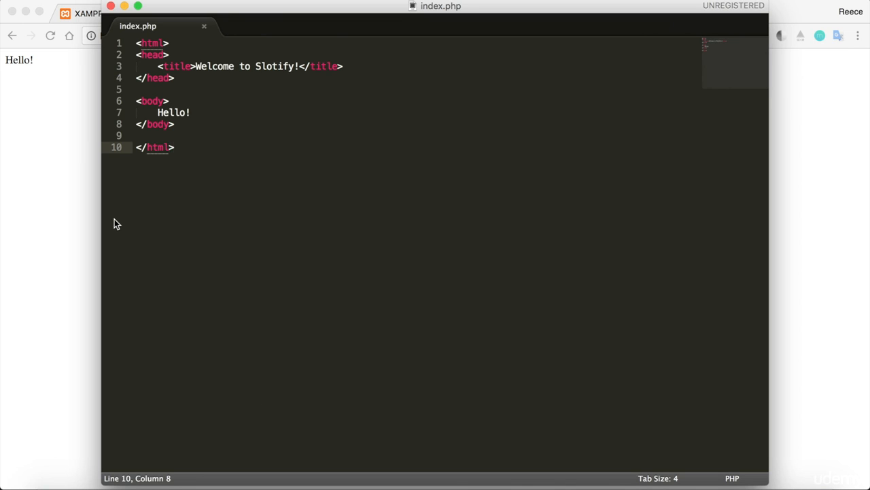
{"action": "left_click", "coordinate": [206, 114]}
{"action": "left_click", "coordinate": [43, 121]}
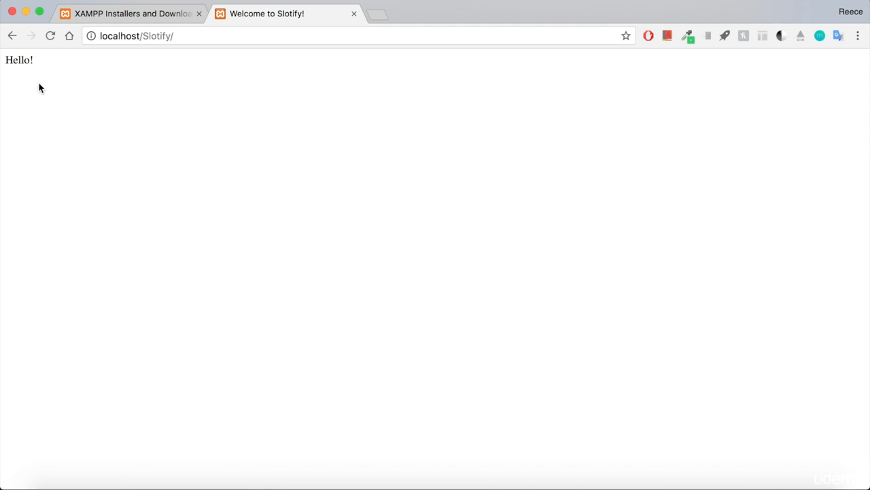